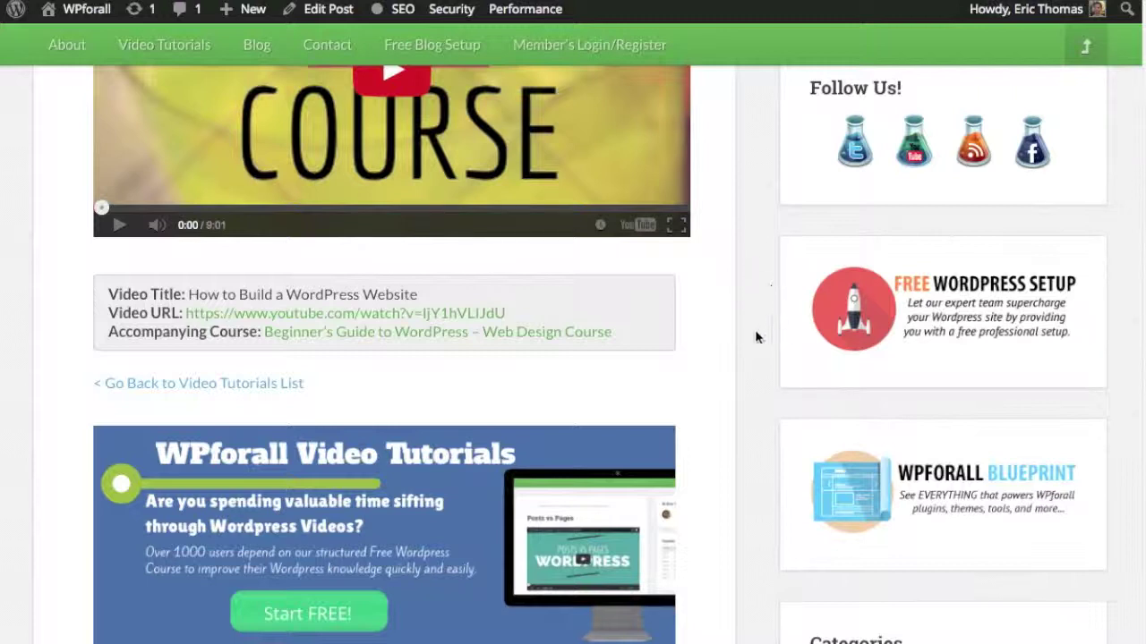
Scroll through Your Designs to find the WPforall Videos design.
scroll(727, 361, down, 3)
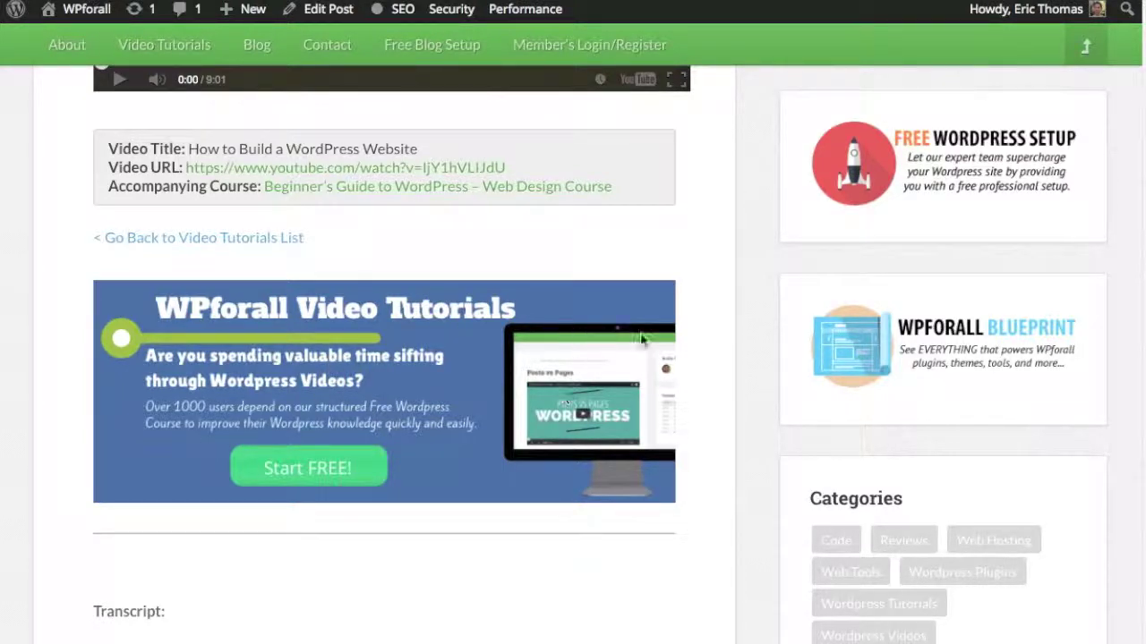
scroll(451, 367, down, 6)
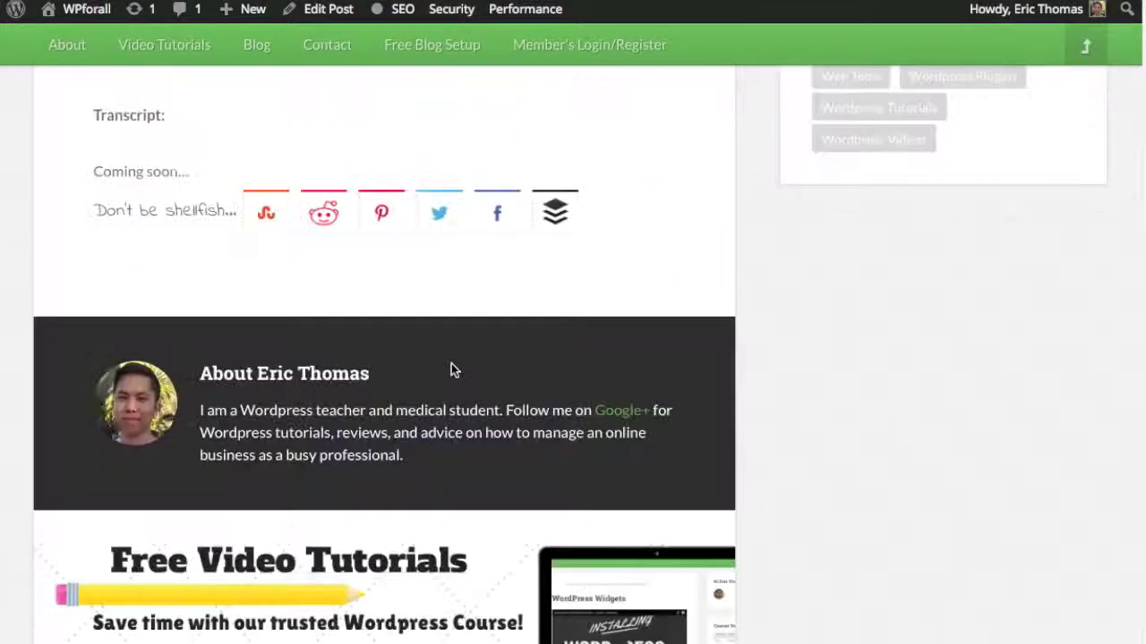
scroll(814, 506, down, 1)
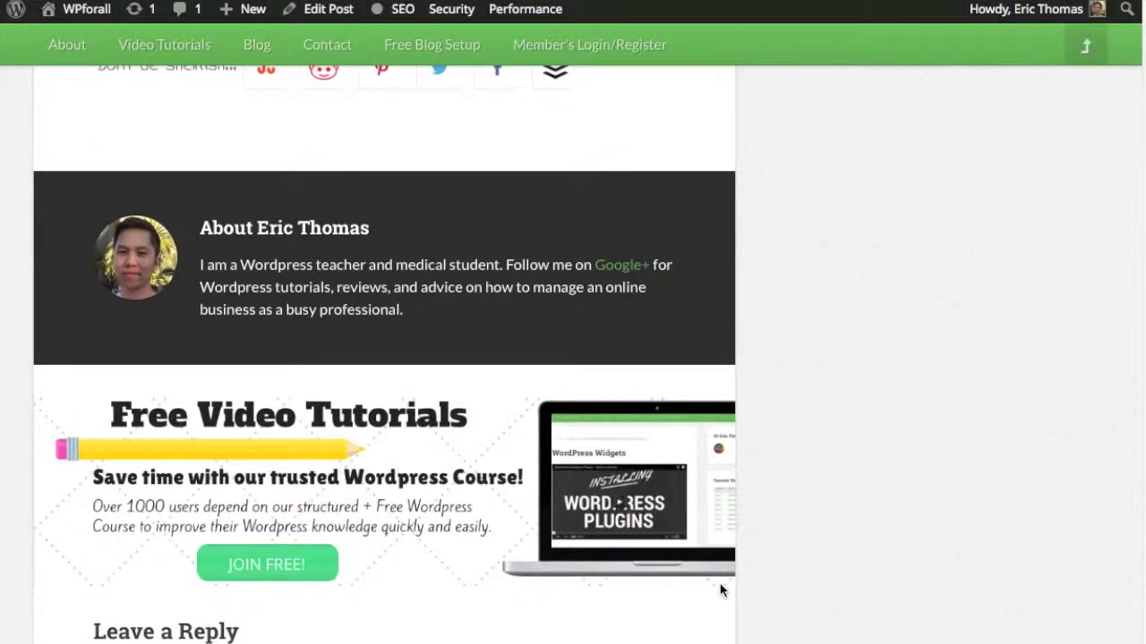
scroll(760, 481, up, 6)
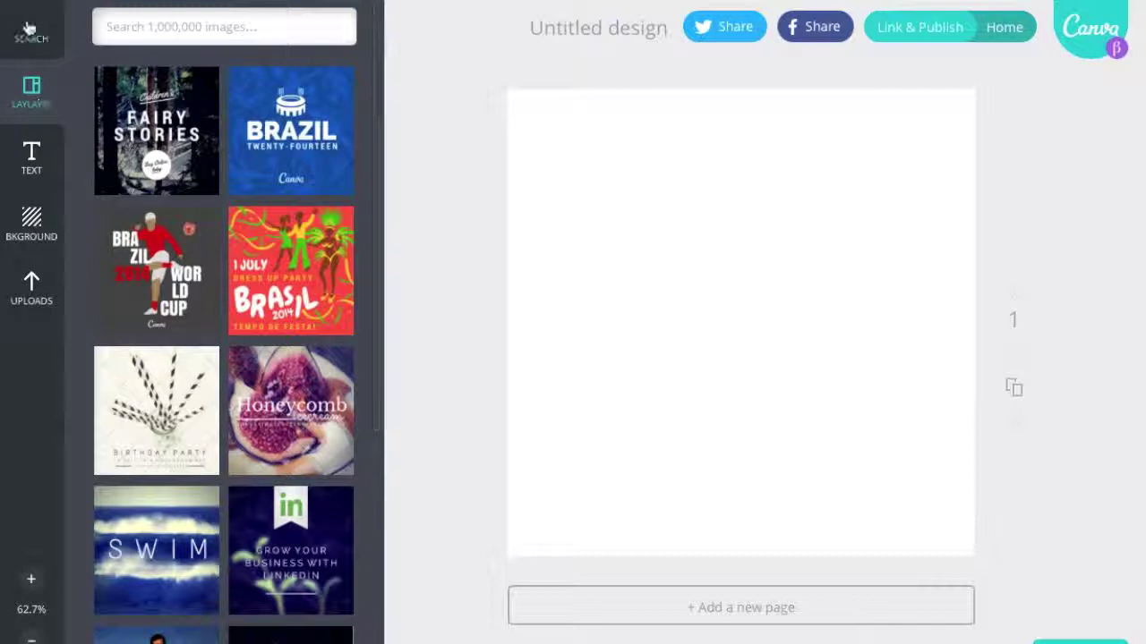
Give the new square design a plain blue background from the background thumbnails.
scroll(273, 173, down, 4)
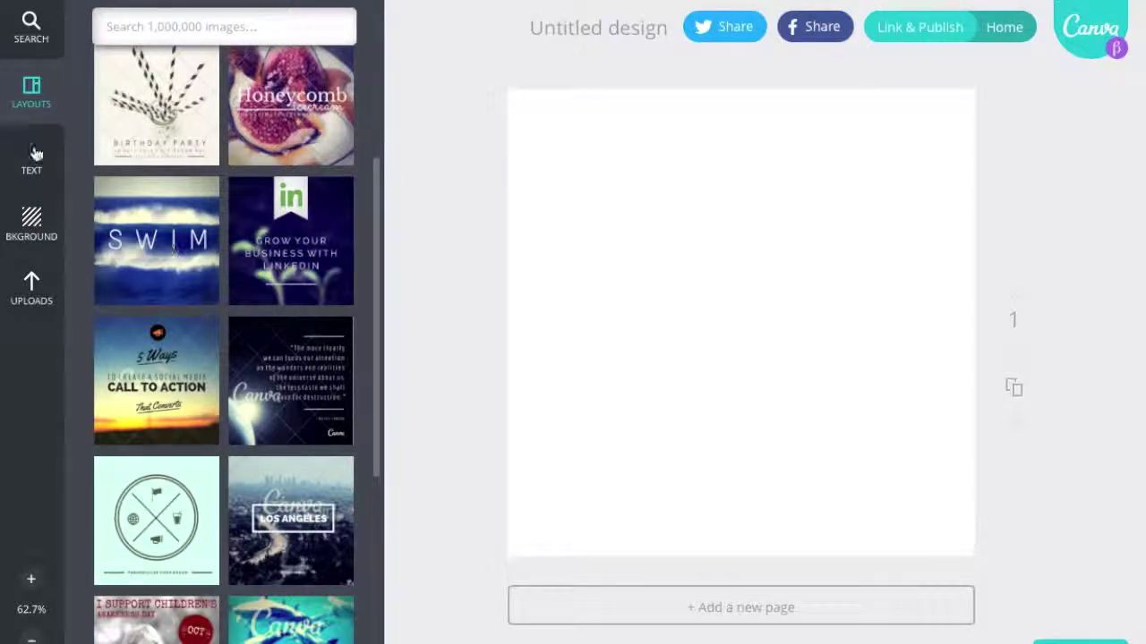
click(30, 158)
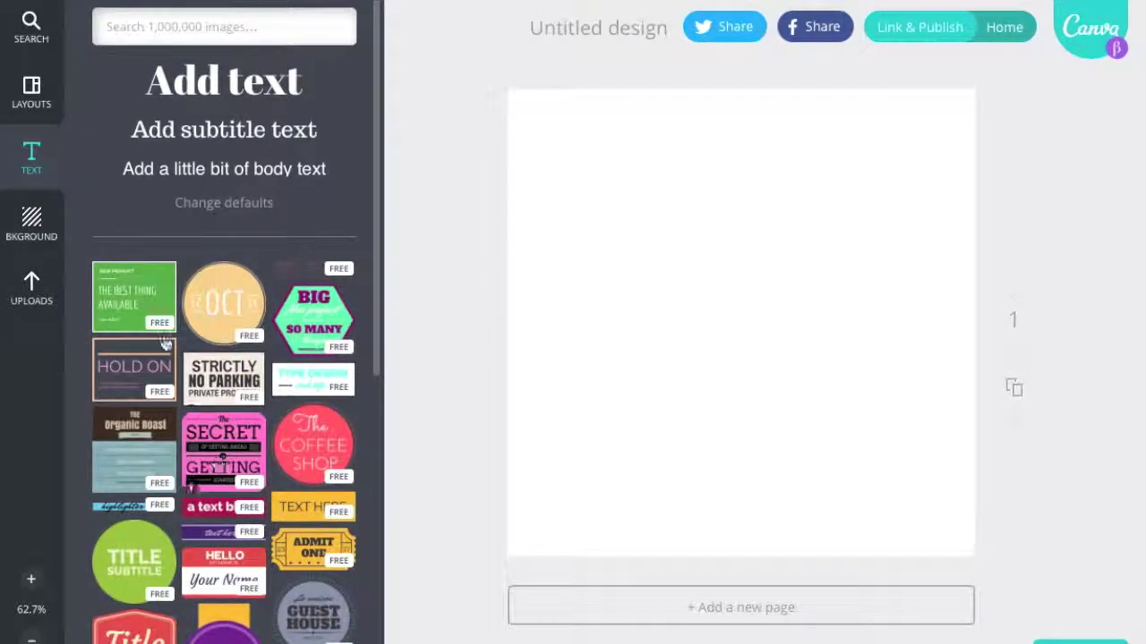
click(32, 222)
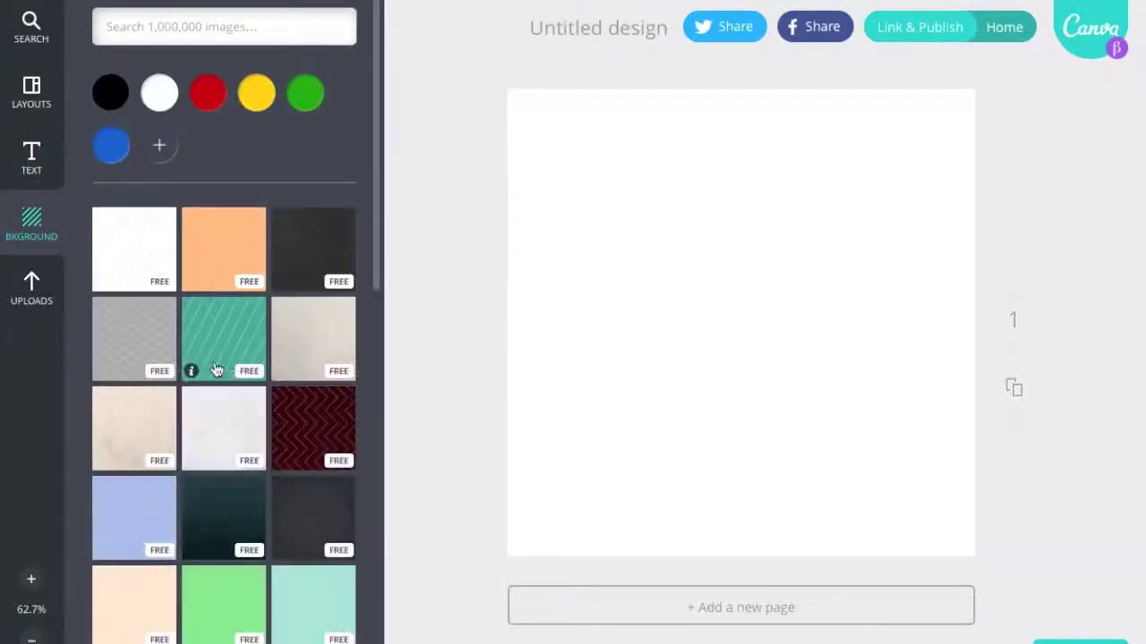
scroll(217, 369, down, 5)
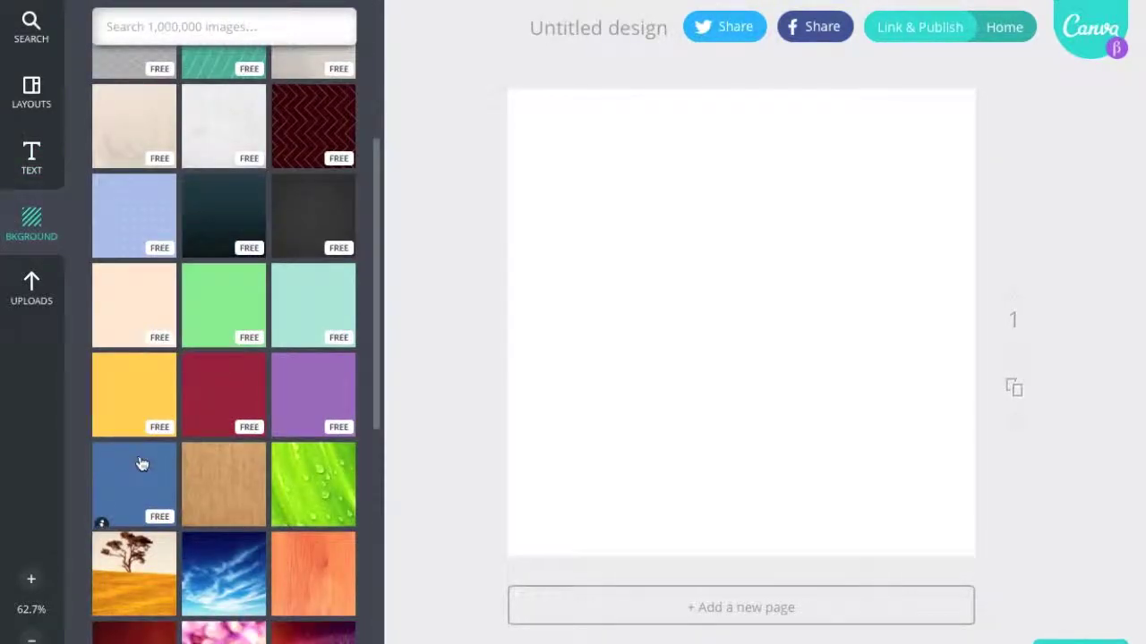
click(140, 464)
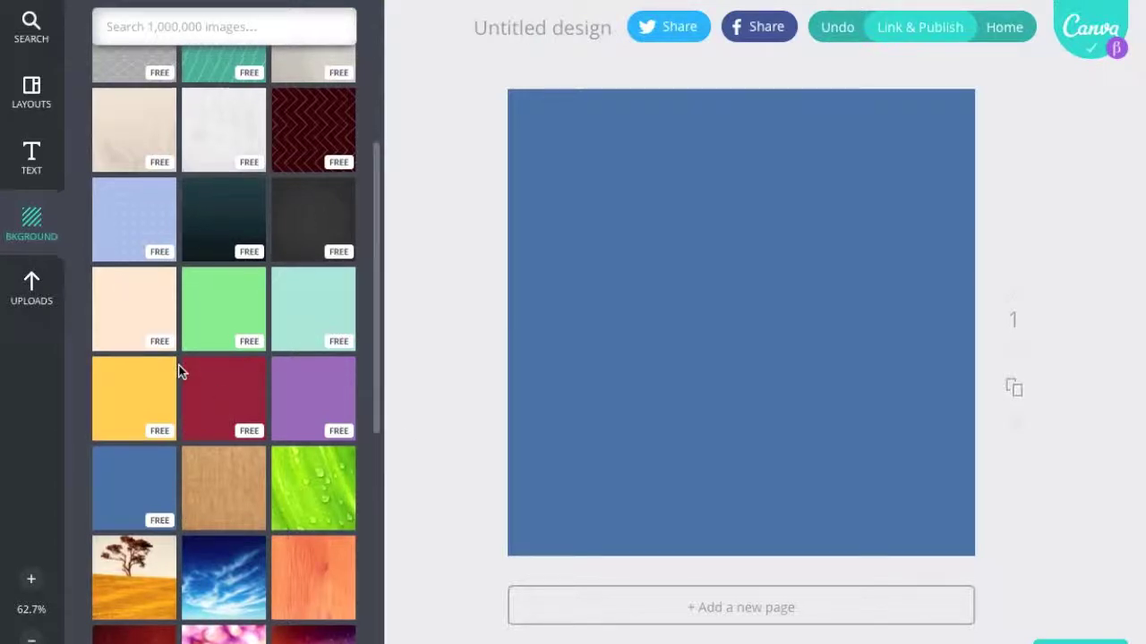
Scroll the view up and down to inspect the blue design.
scroll(179, 370, up, 3)
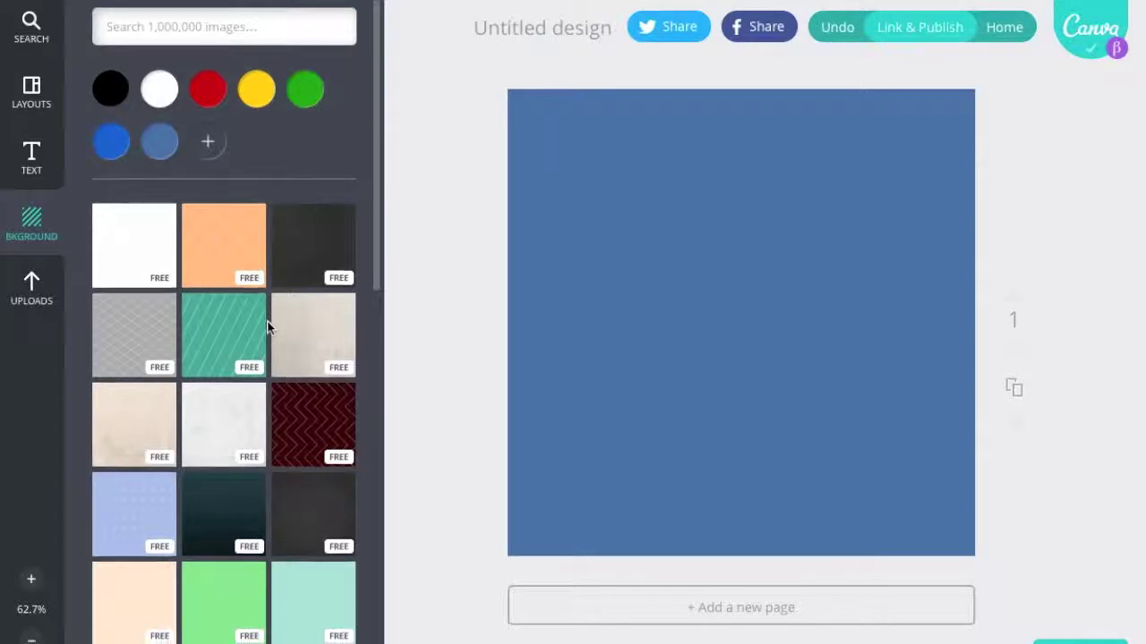
scroll(269, 327, down, 5)
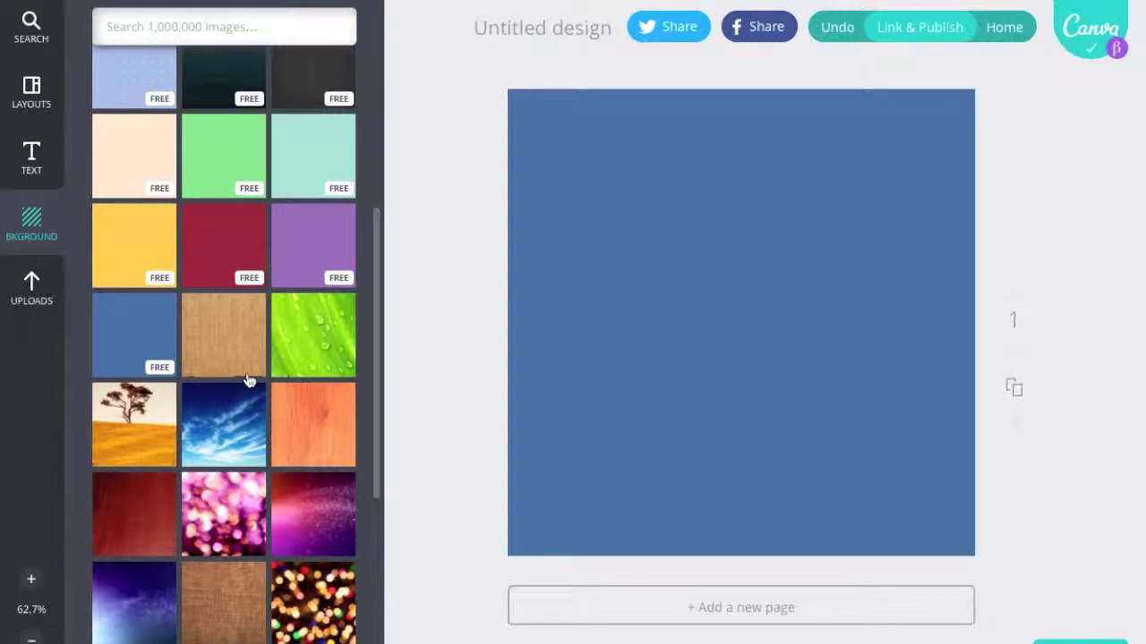
scroll(268, 481, up, 5)
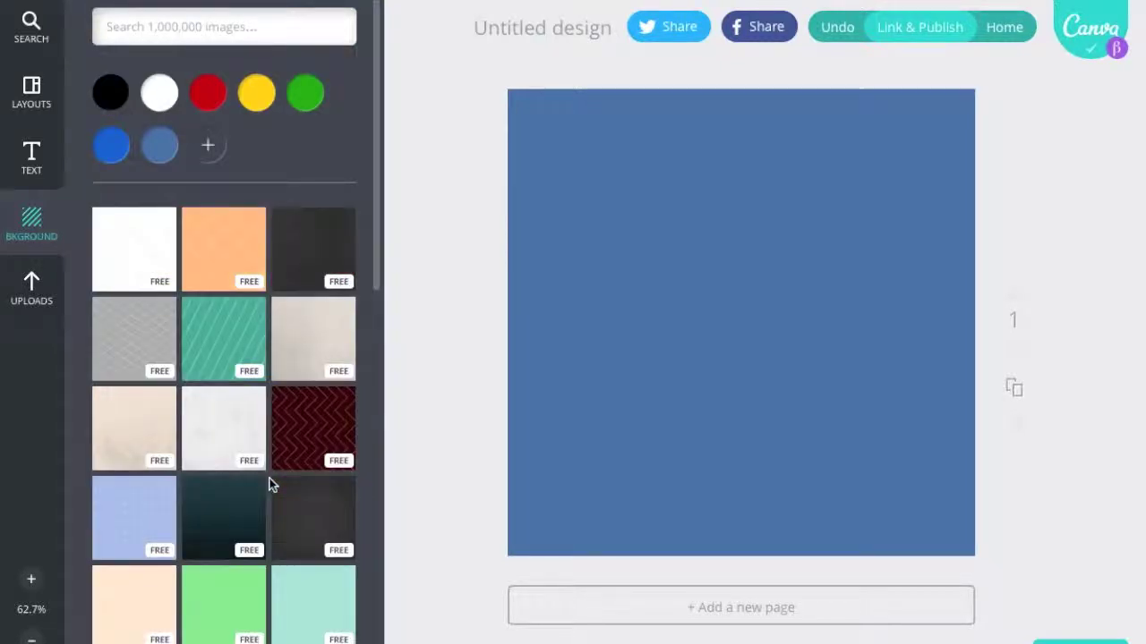
scroll(269, 481, down, 4)
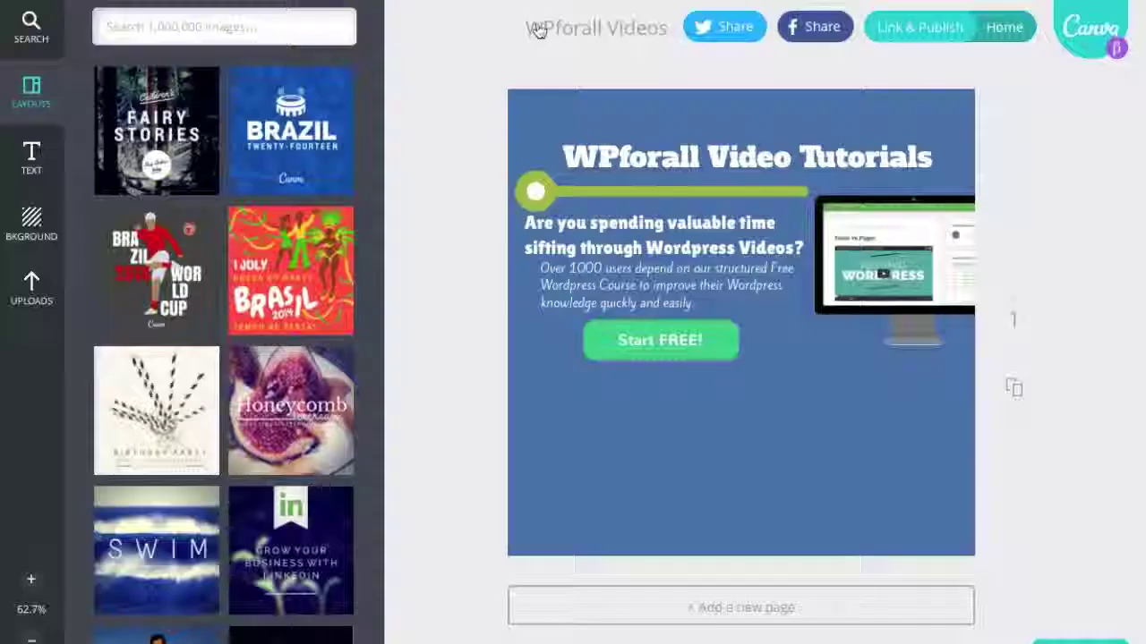
Add a heading reading 'WPforall Video Tutorials' and widen its text box.
click(680, 157)
key(ctrl+c)
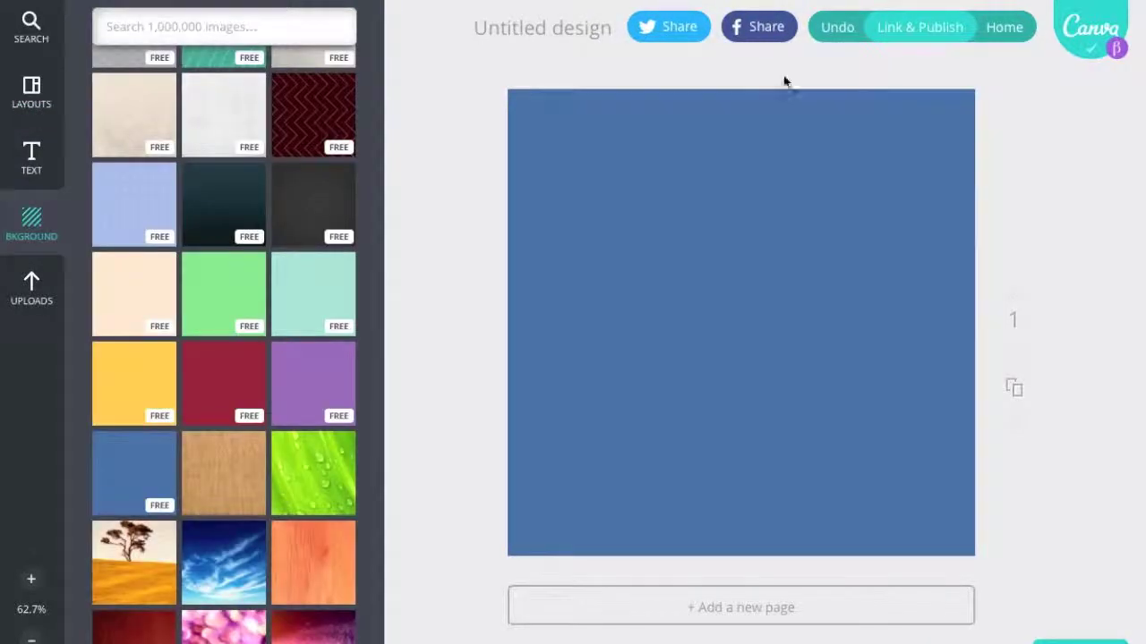
click(34, 171)
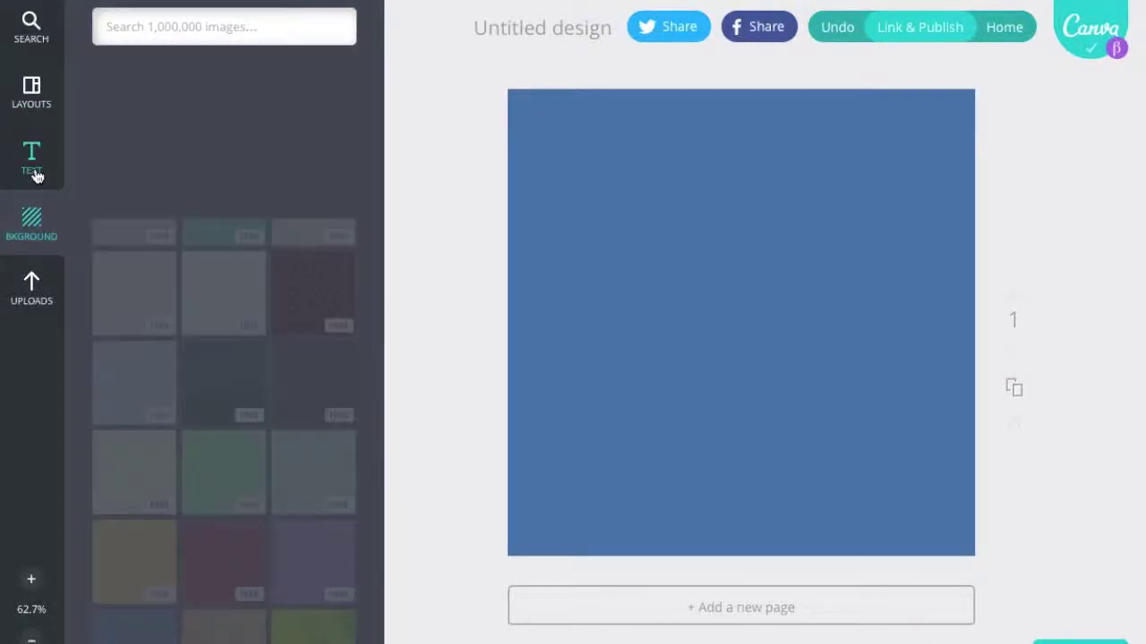
click(156, 79)
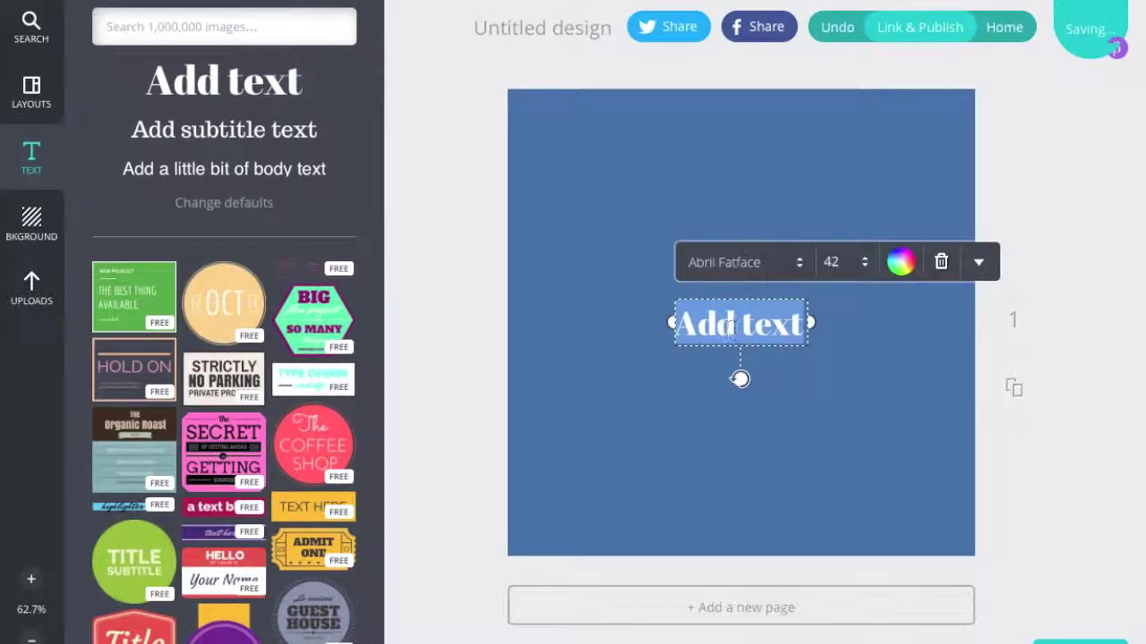
key(ctrl+v)
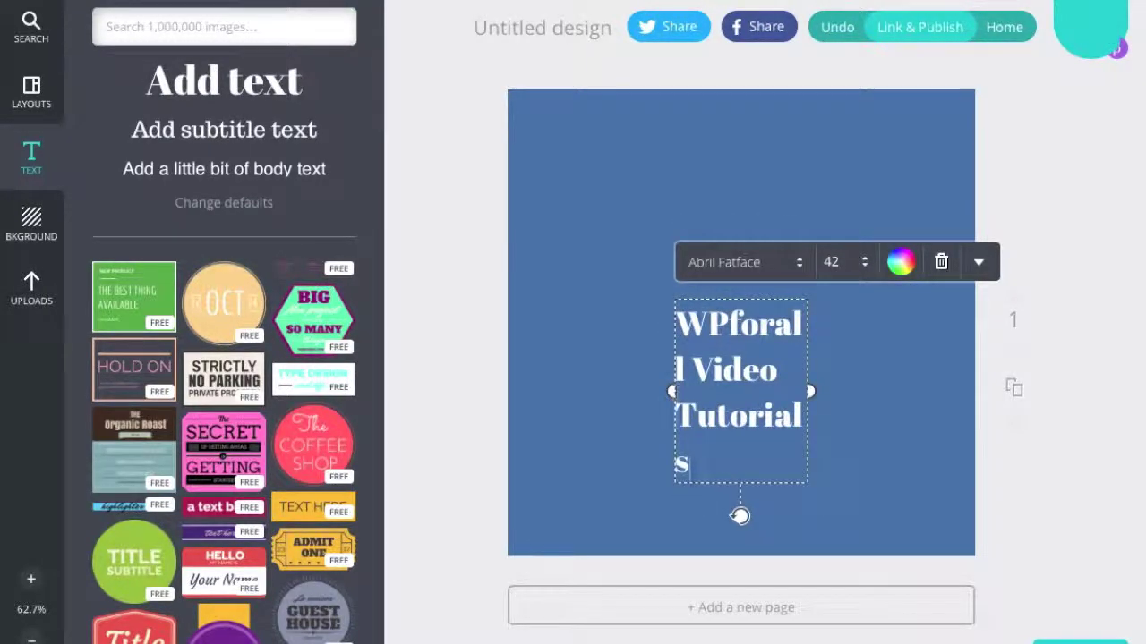
drag(673, 391, 519, 346)
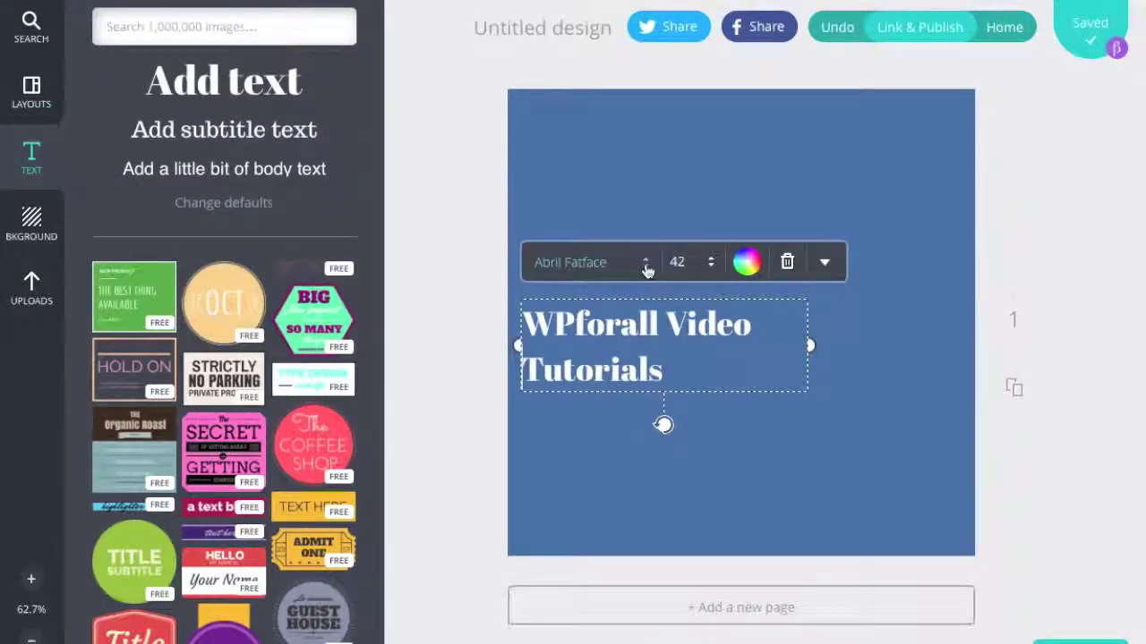
Set the heading font size to 36 and widen it to fit on one line.
click(646, 263)
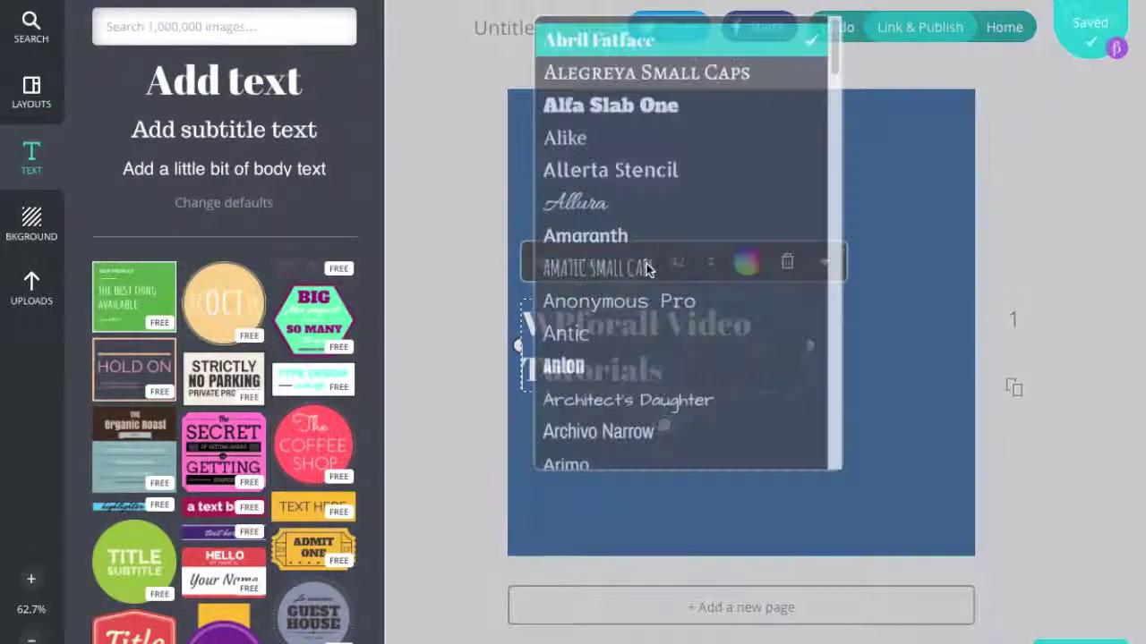
scroll(664, 207, down, 15)
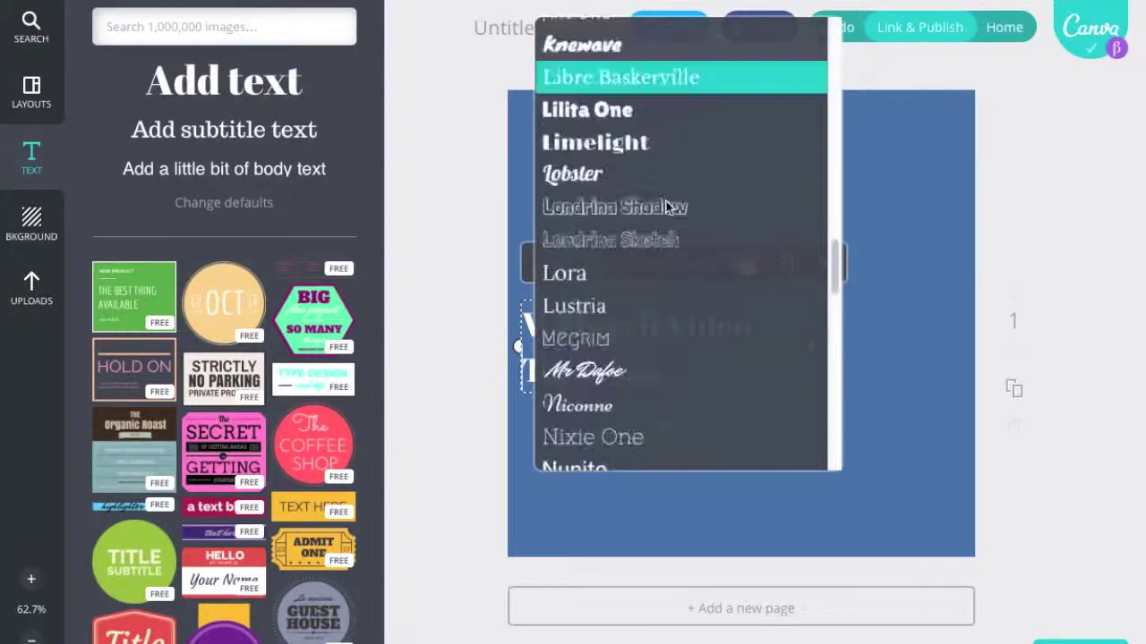
scroll(663, 212, up, 15)
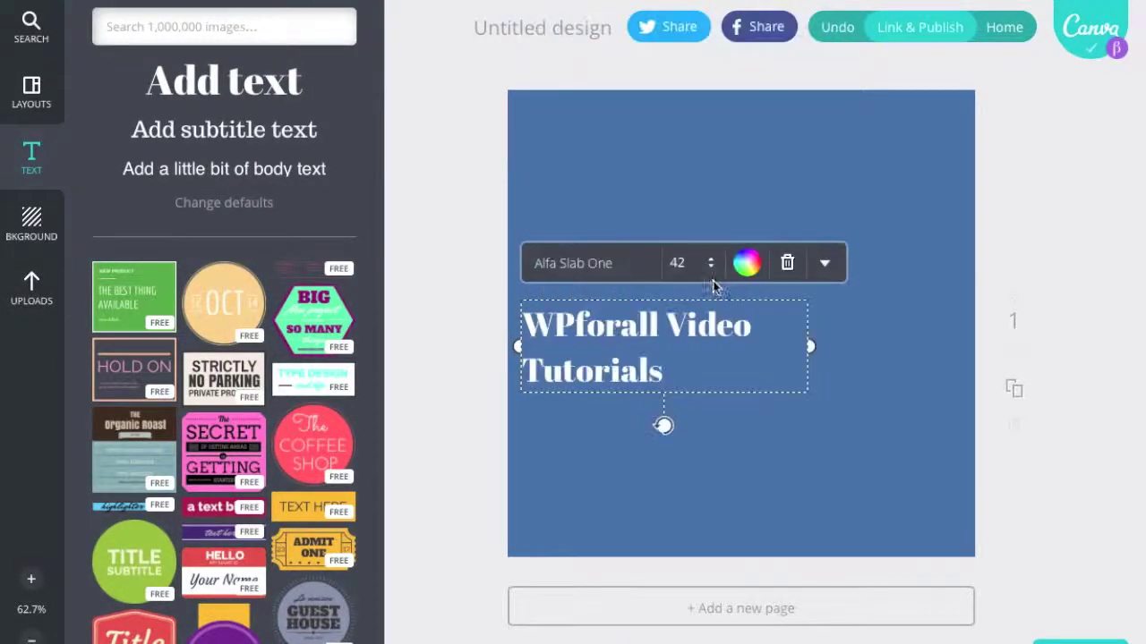
click(710, 265)
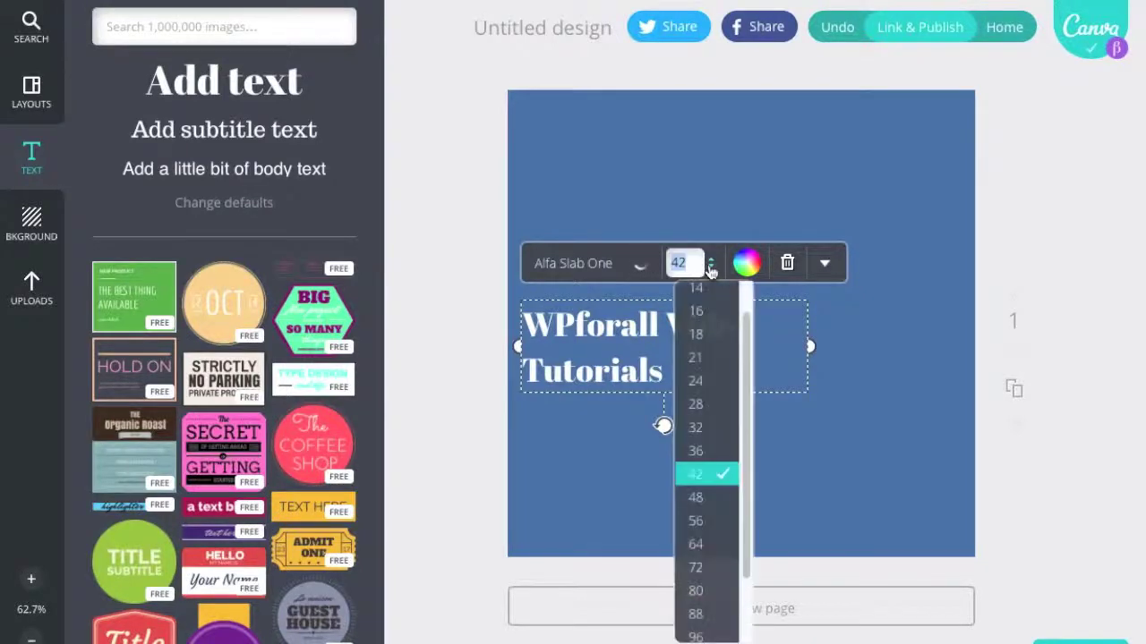
click(696, 451)
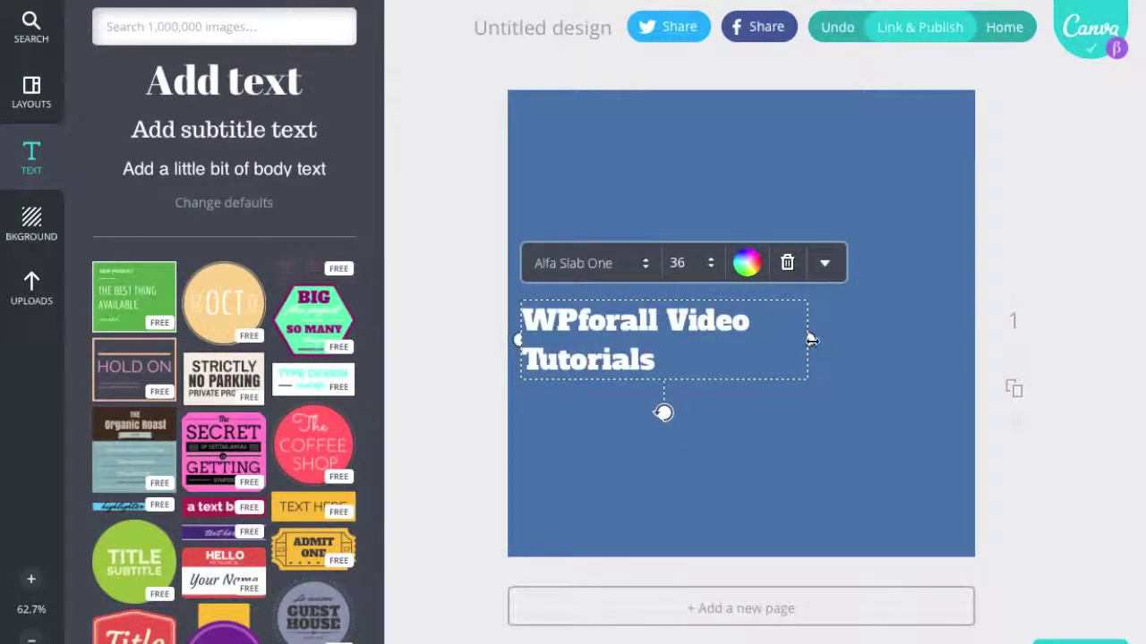
drag(810, 340, 886, 339)
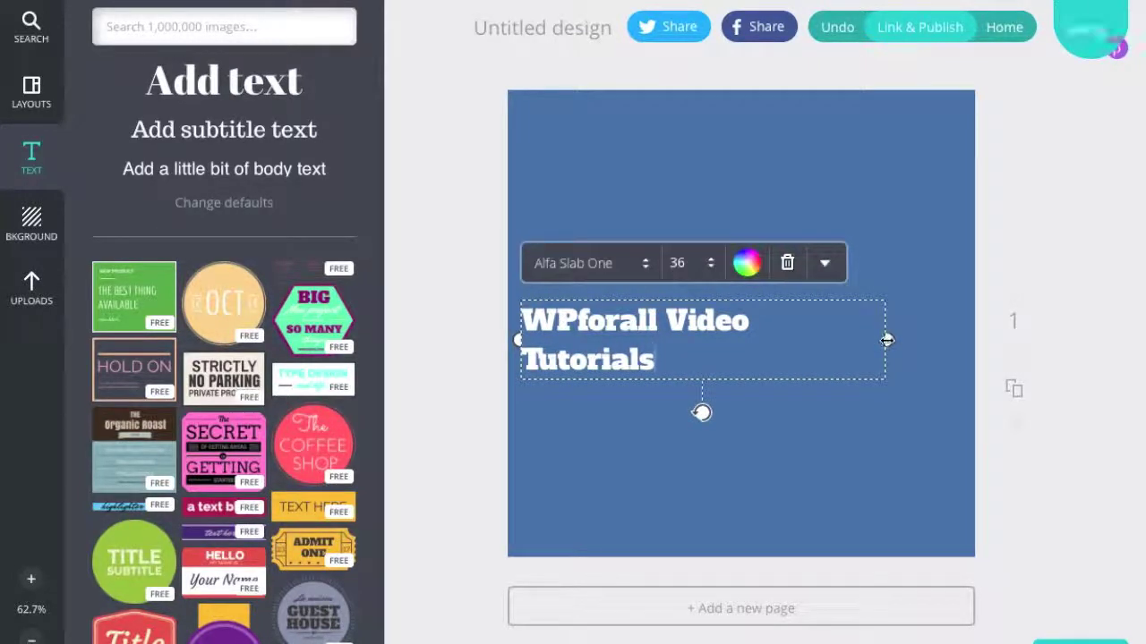
drag(886, 338, 925, 338)
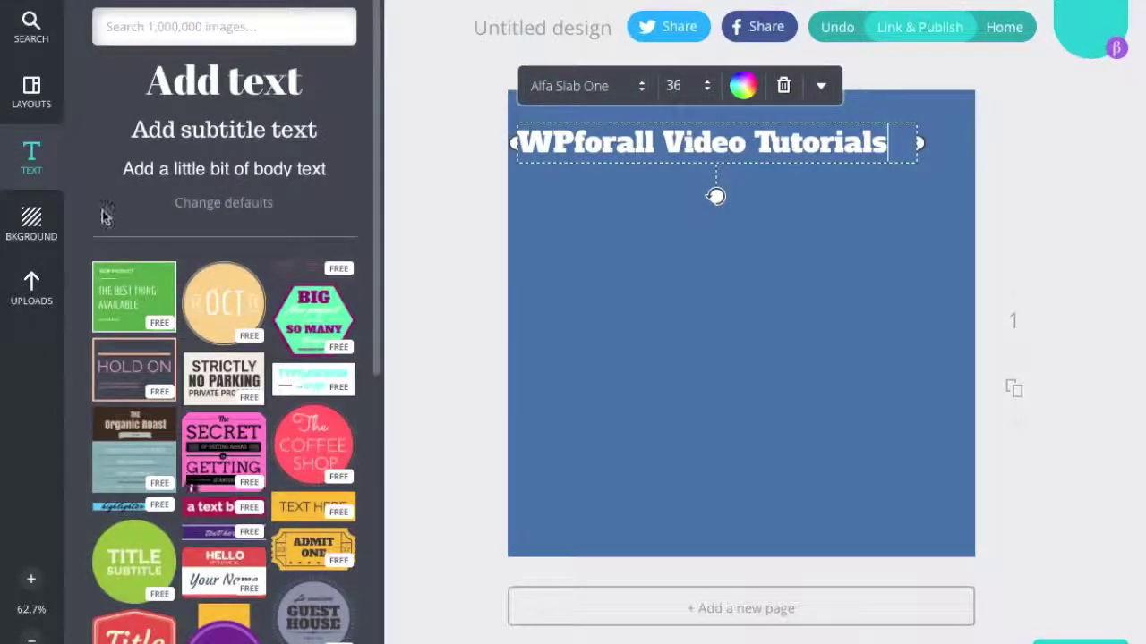
click(31, 27)
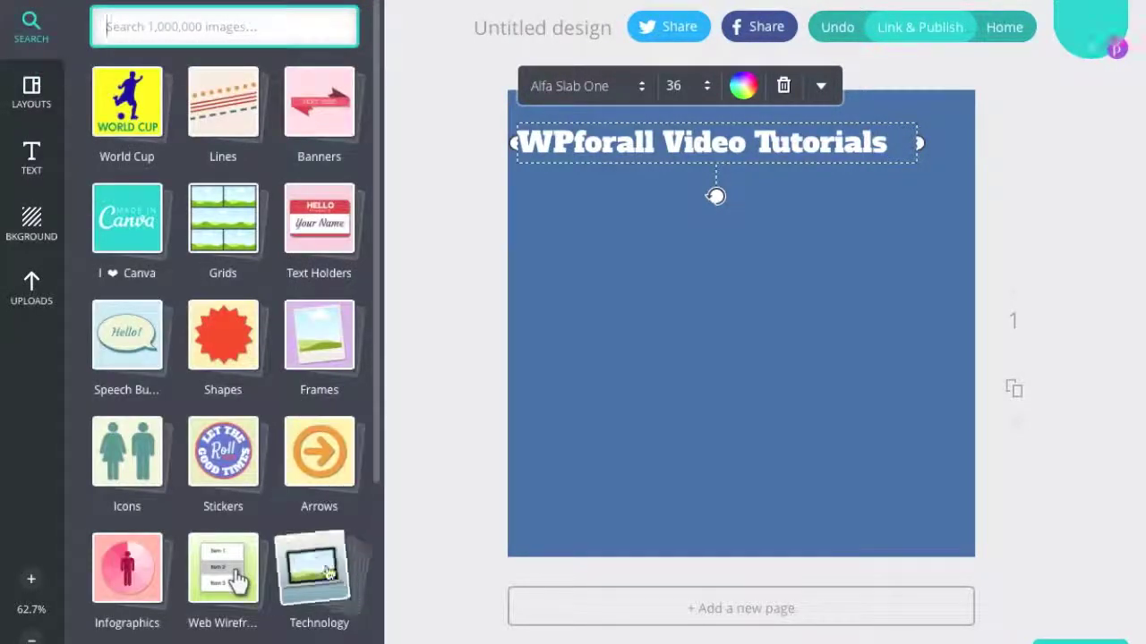
Place a Technology monitor frame graphic on the banner, shrink it and shift it up-left.
click(322, 571)
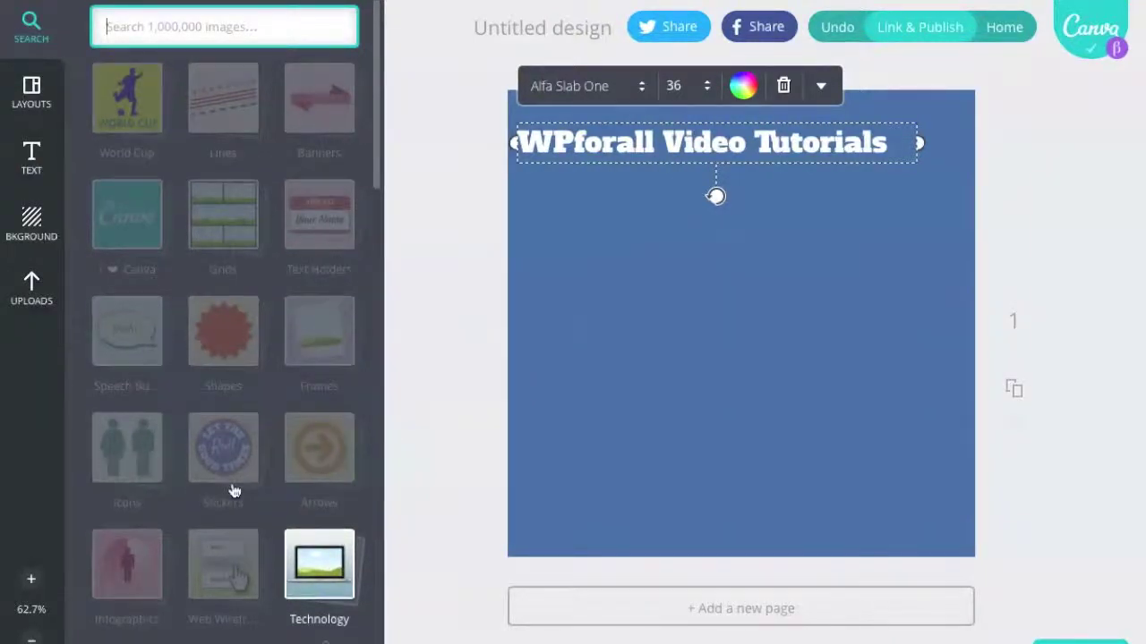
drag(215, 415, 876, 313)
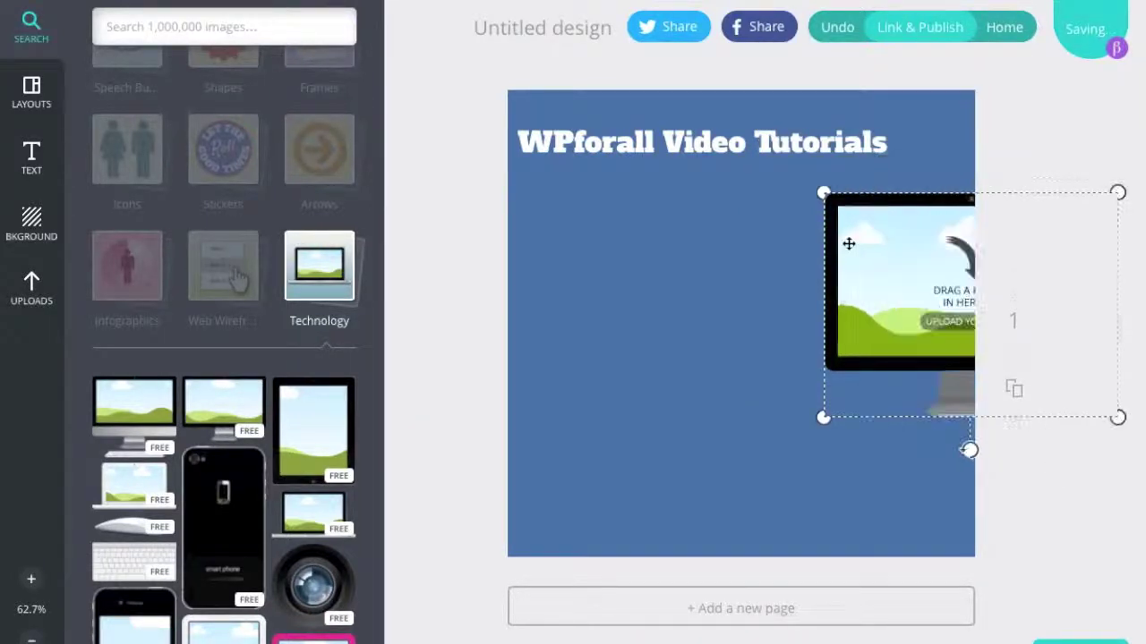
drag(814, 201, 861, 216)
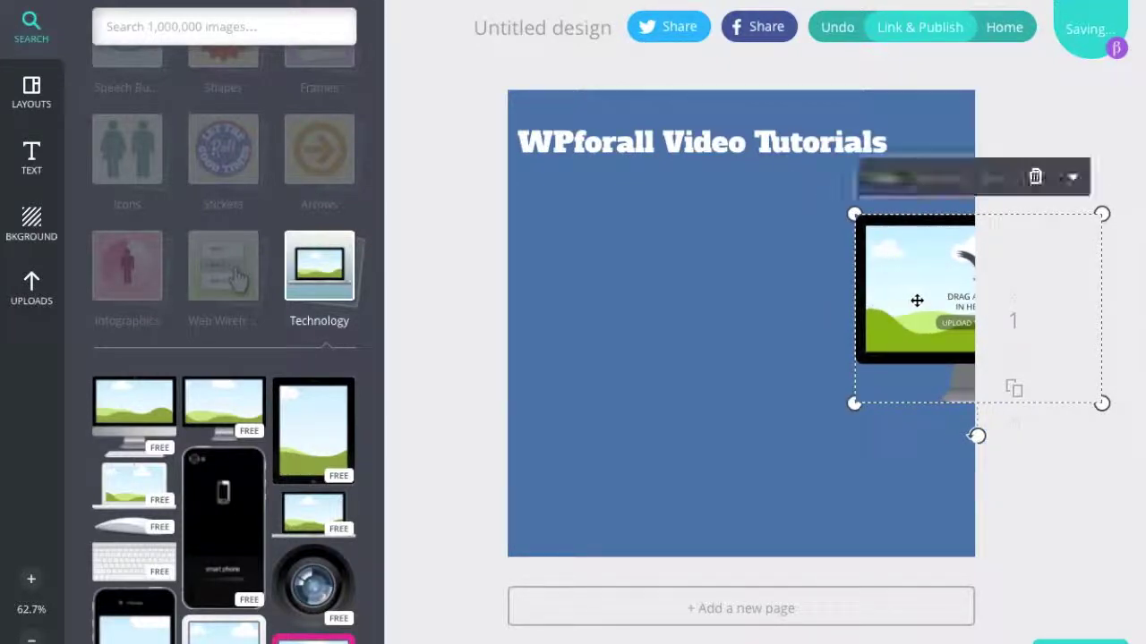
drag(915, 297, 889, 262)
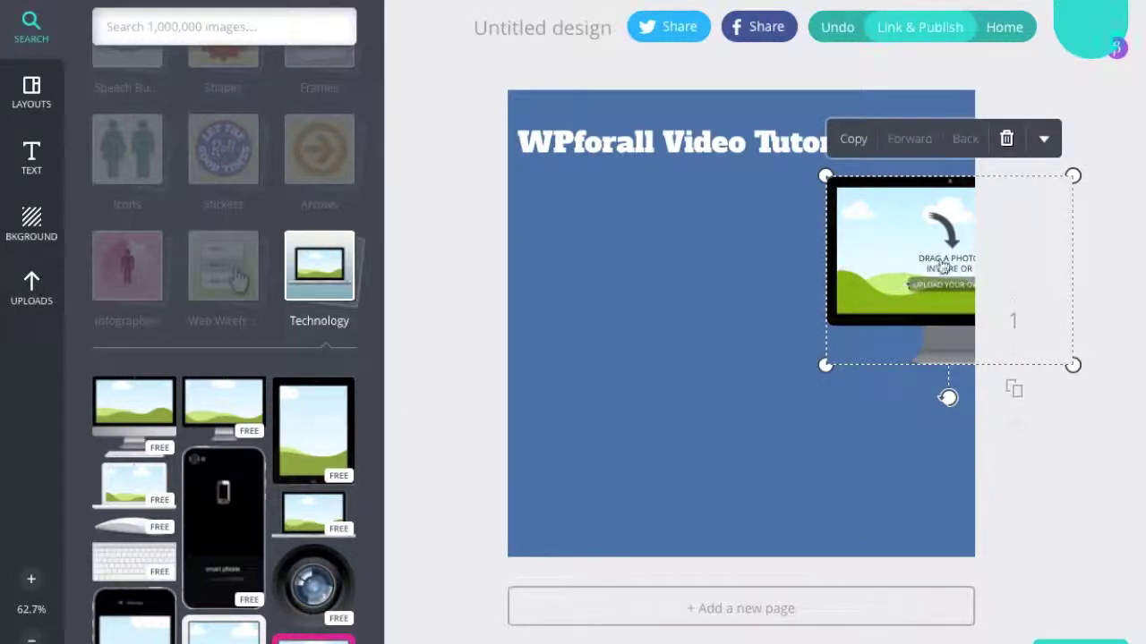
click(41, 294)
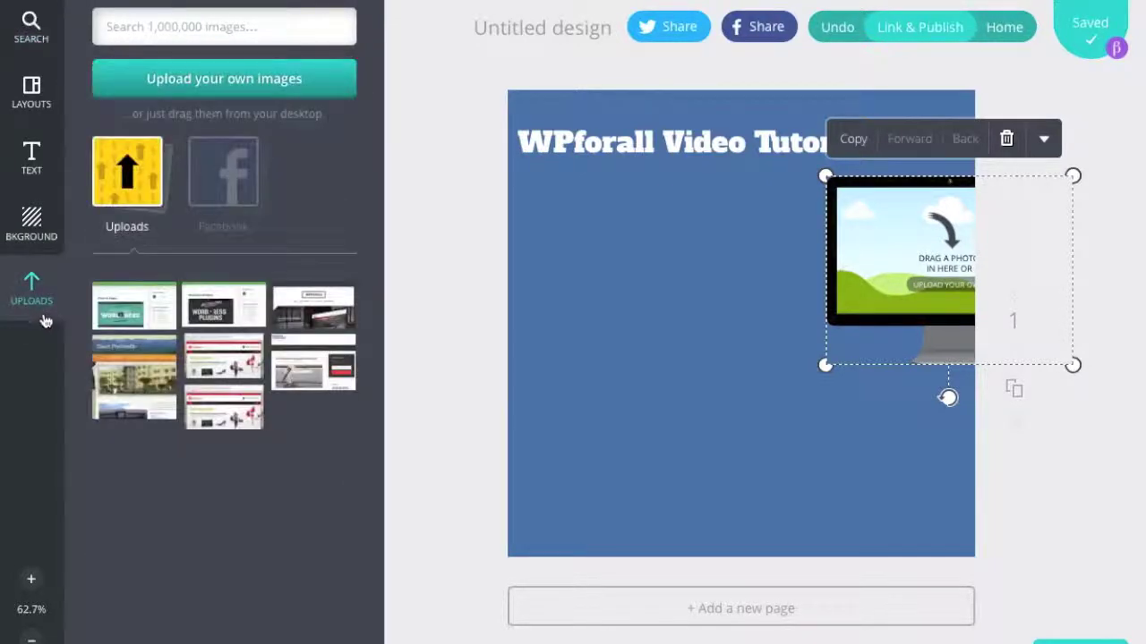
Fill the monitor frame with the WordPress plugins screenshot and add a subtitle text element.
drag(220, 311, 920, 262)
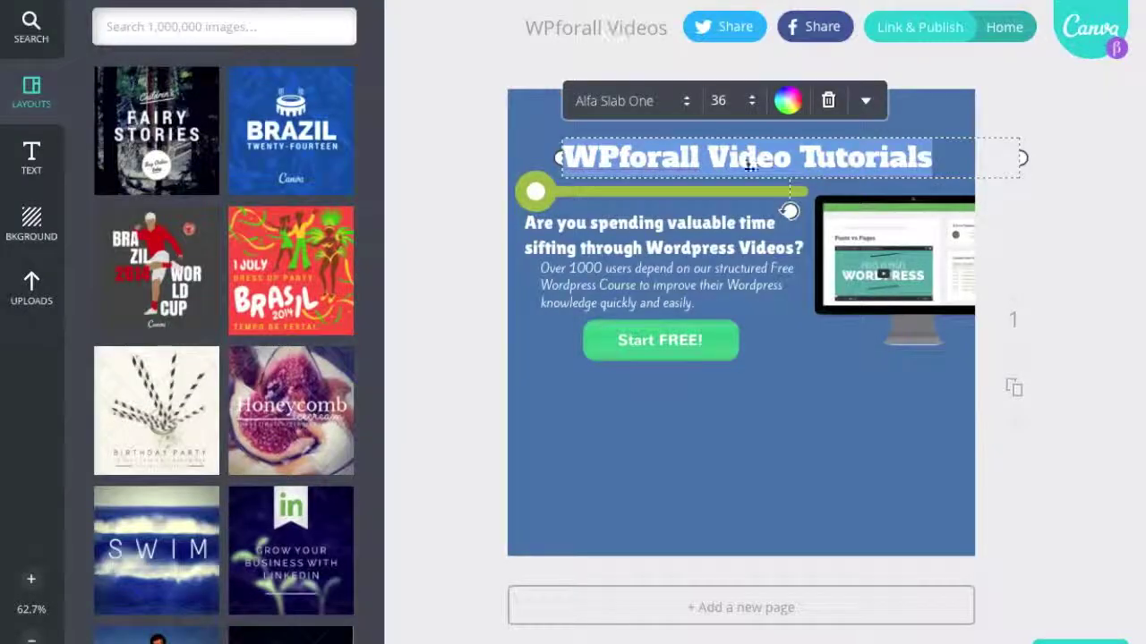
click(676, 230)
key(ctrl+c)
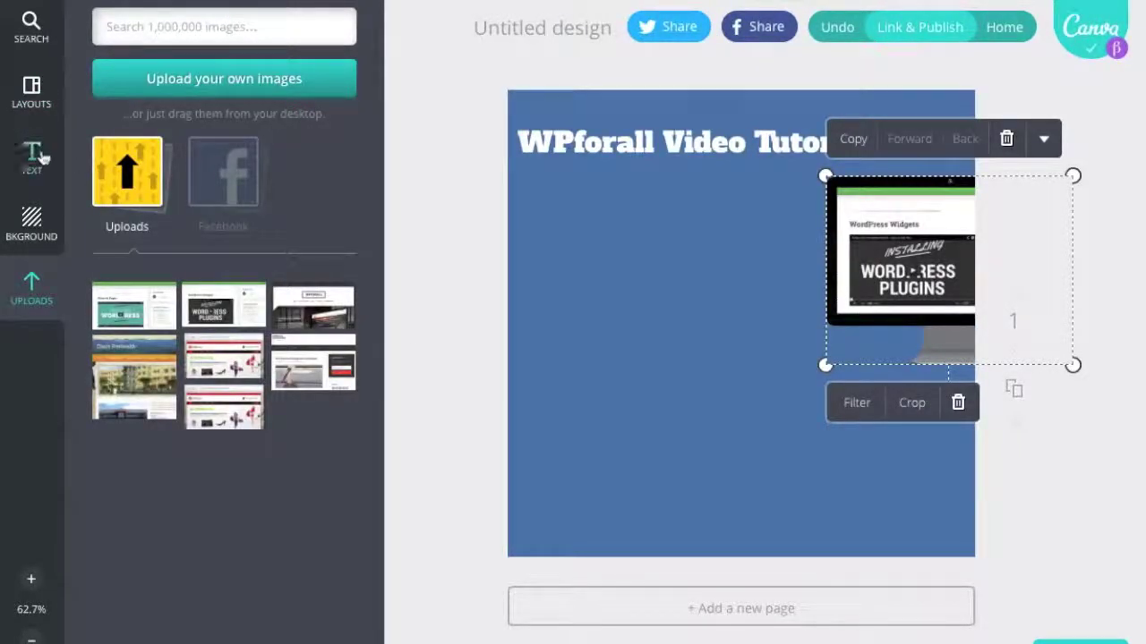
click(37, 161)
drag(545, 229, 736, 325)
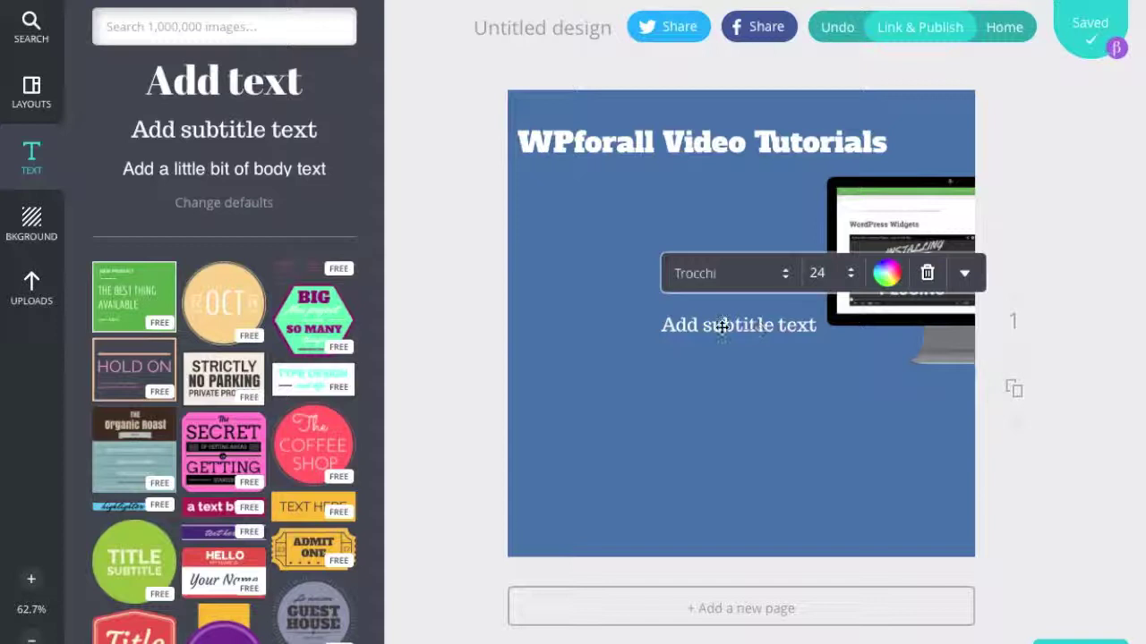
Make the subtitle read 'Are you spending valuable time sifting through Wordpress Videos?', widened beneath the heading.
double_click(725, 325)
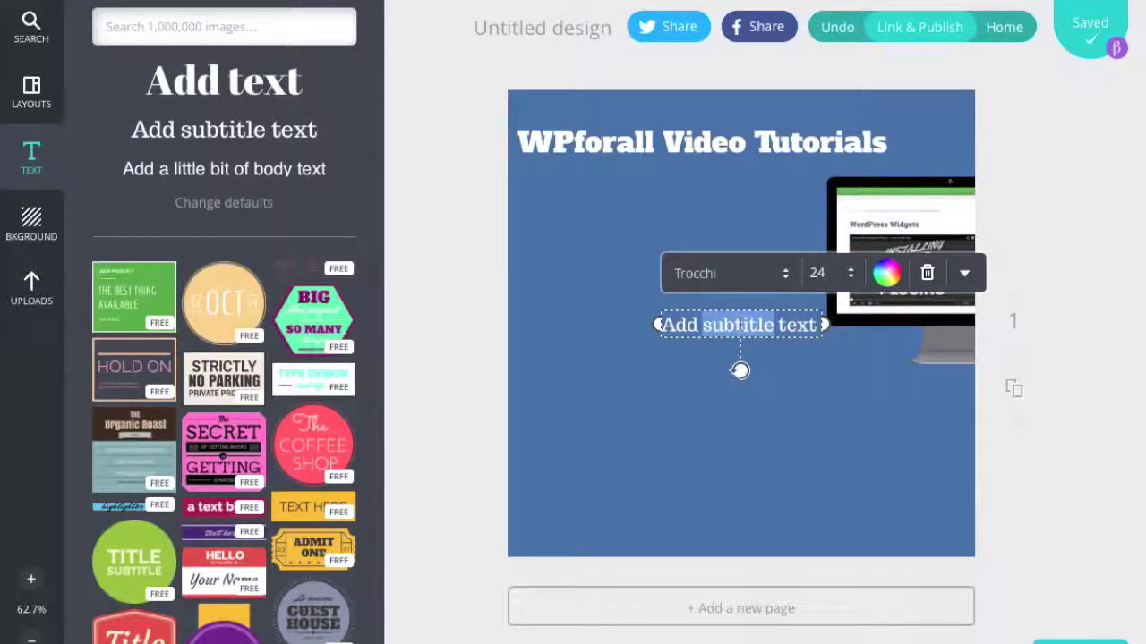
key(ctrl+v)
key(ctrl+a)
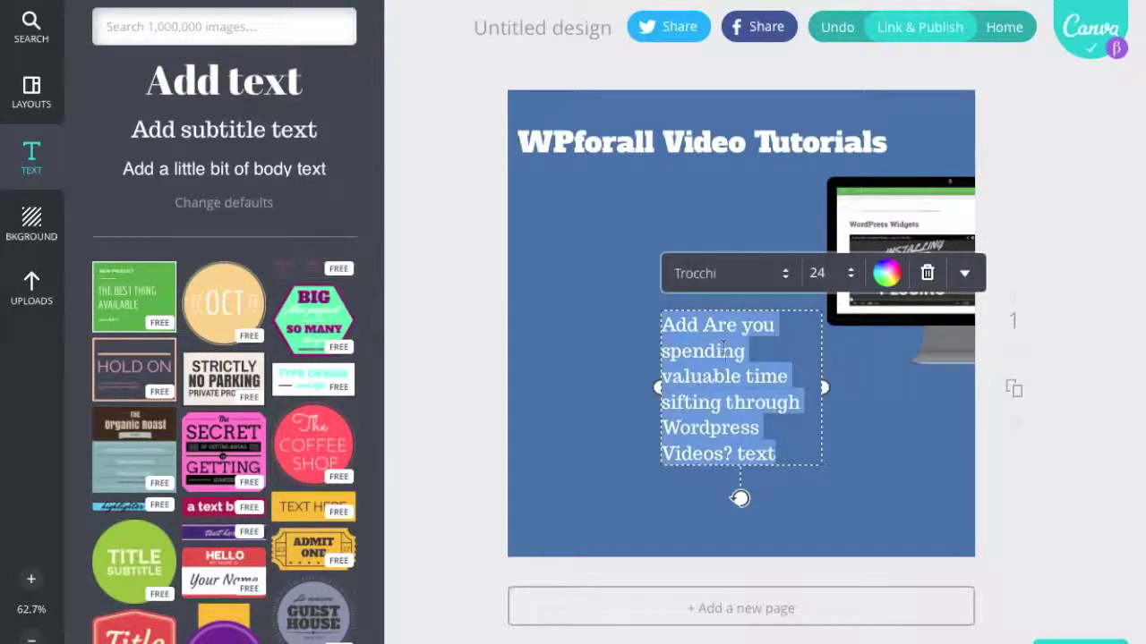
key(ctrl+v)
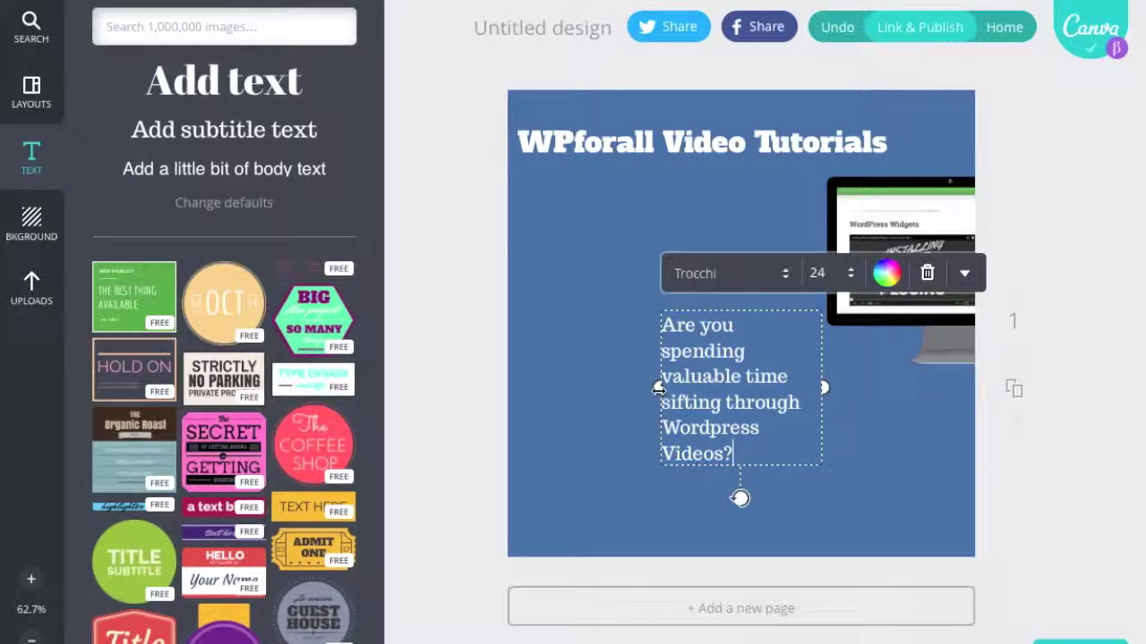
drag(658, 388, 543, 387)
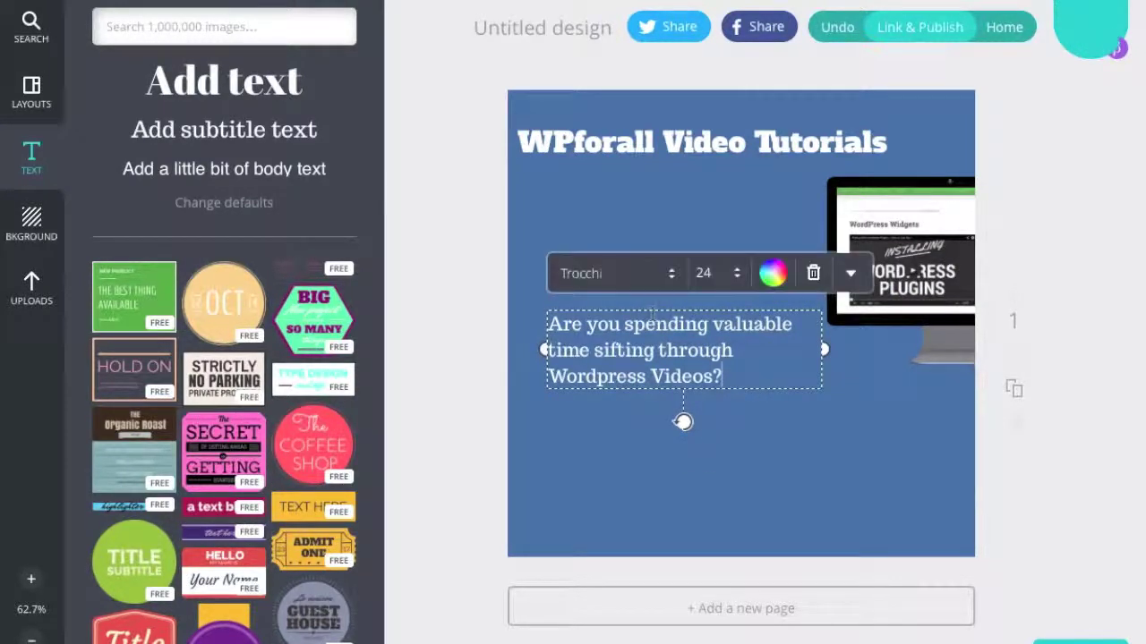
drag(658, 219, 633, 191)
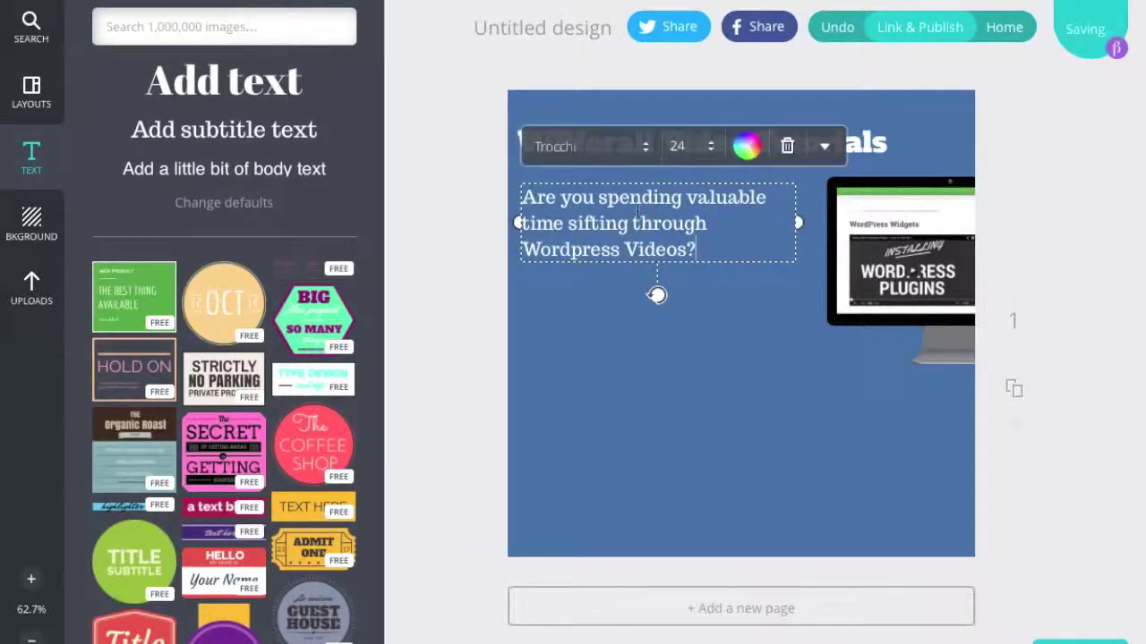
Set the subtitle font to Lilita One, wrap it to two lines and align it under the heading.
click(632, 139)
scroll(629, 191, up, 10)
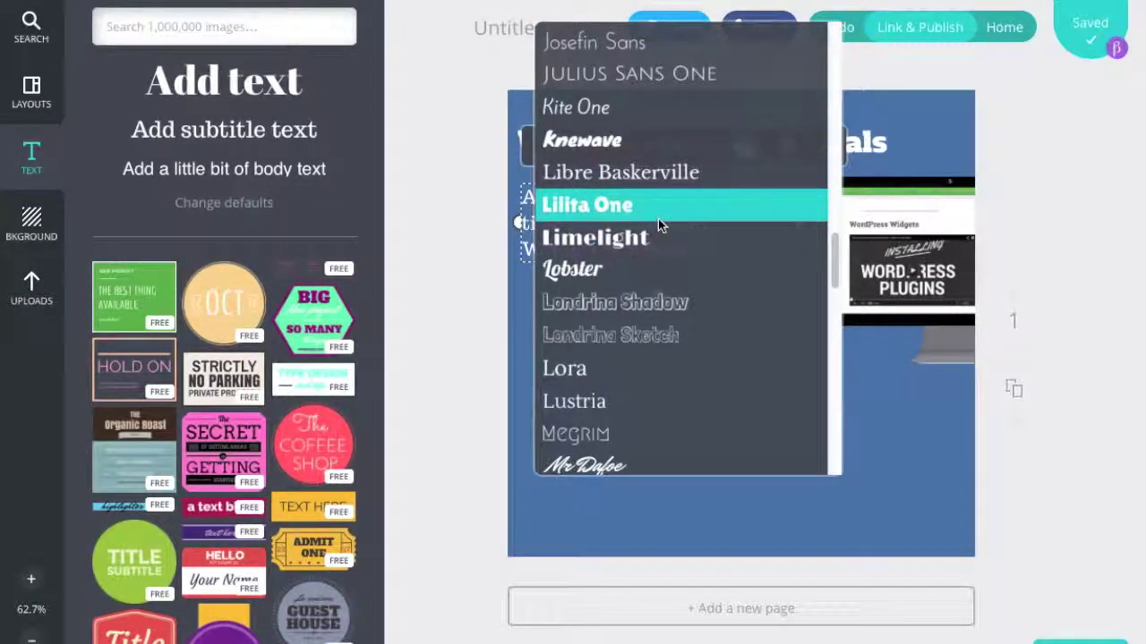
click(653, 218)
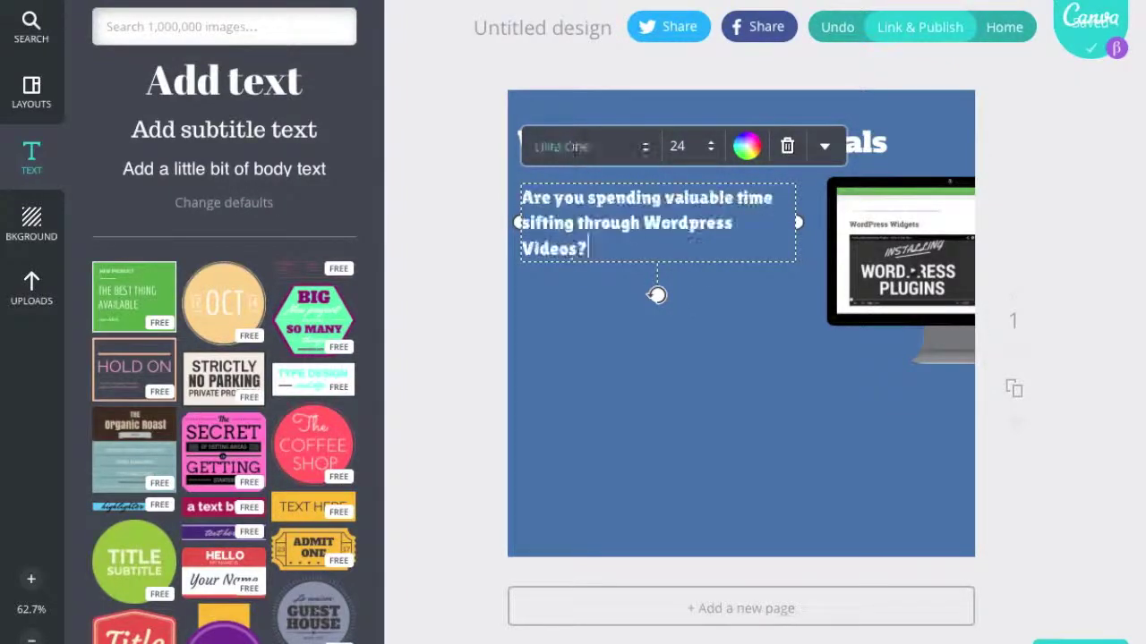
drag(799, 222, 839, 218)
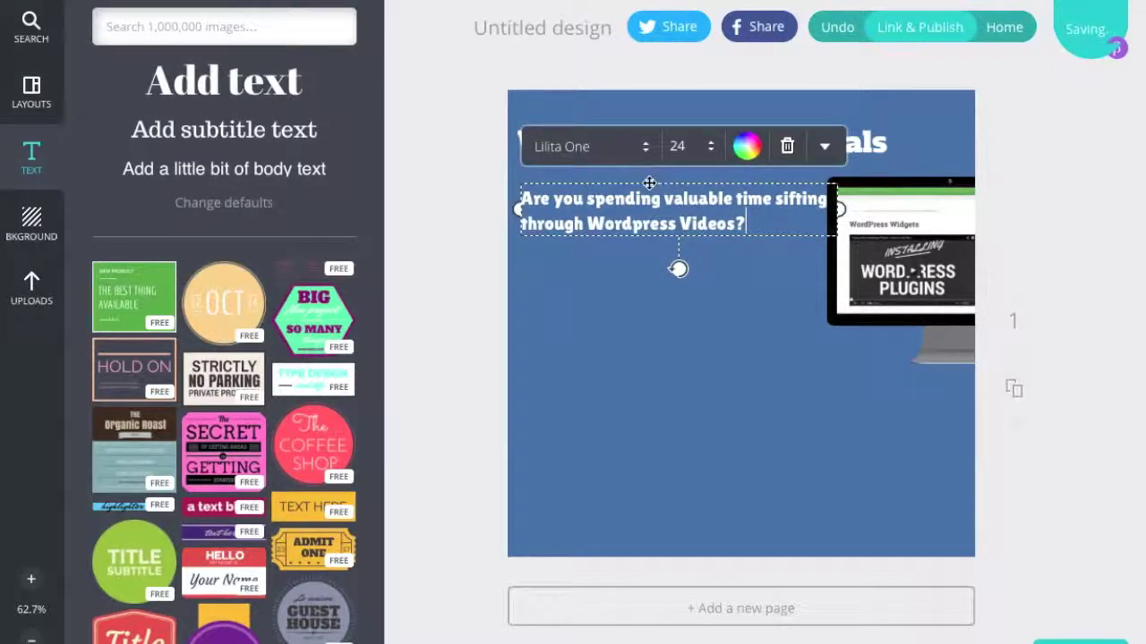
drag(649, 182, 636, 186)
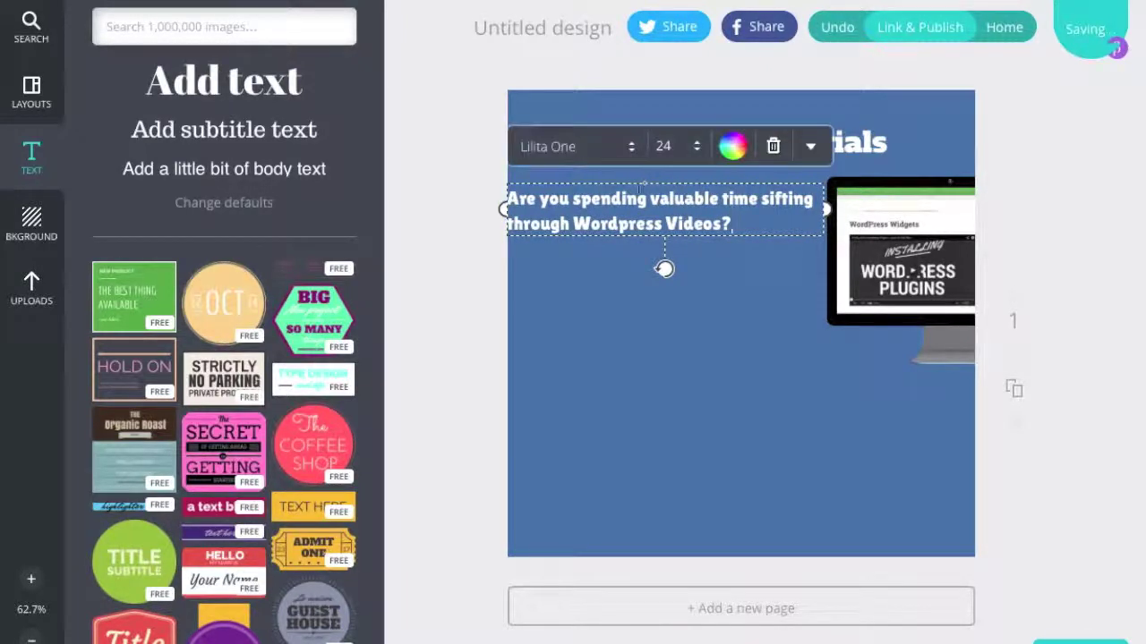
click(468, 235)
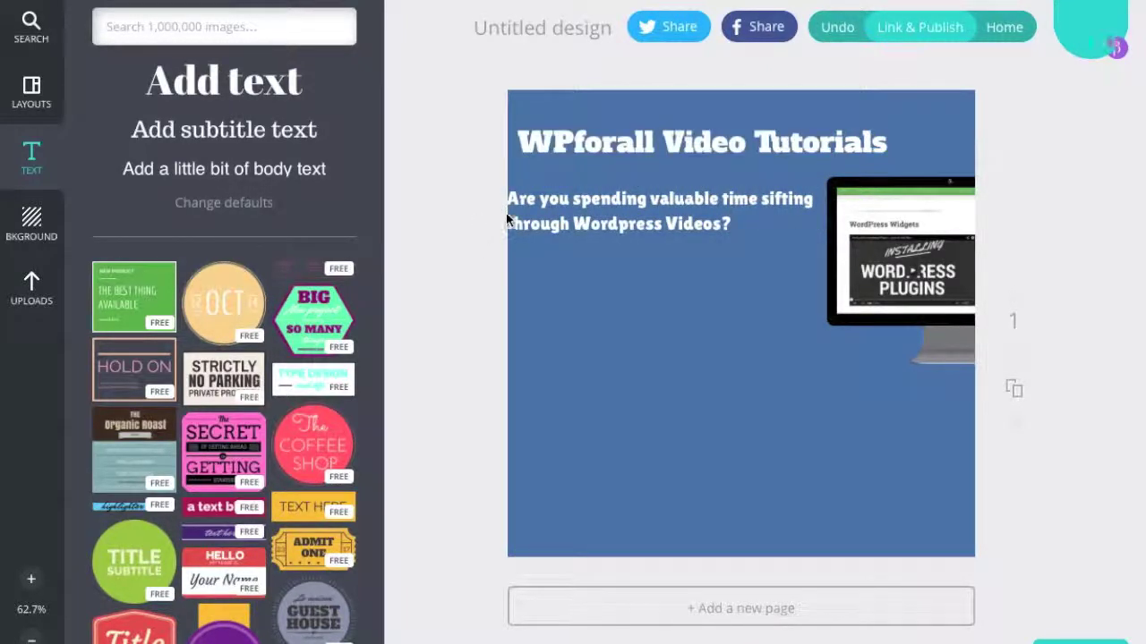
click(550, 192)
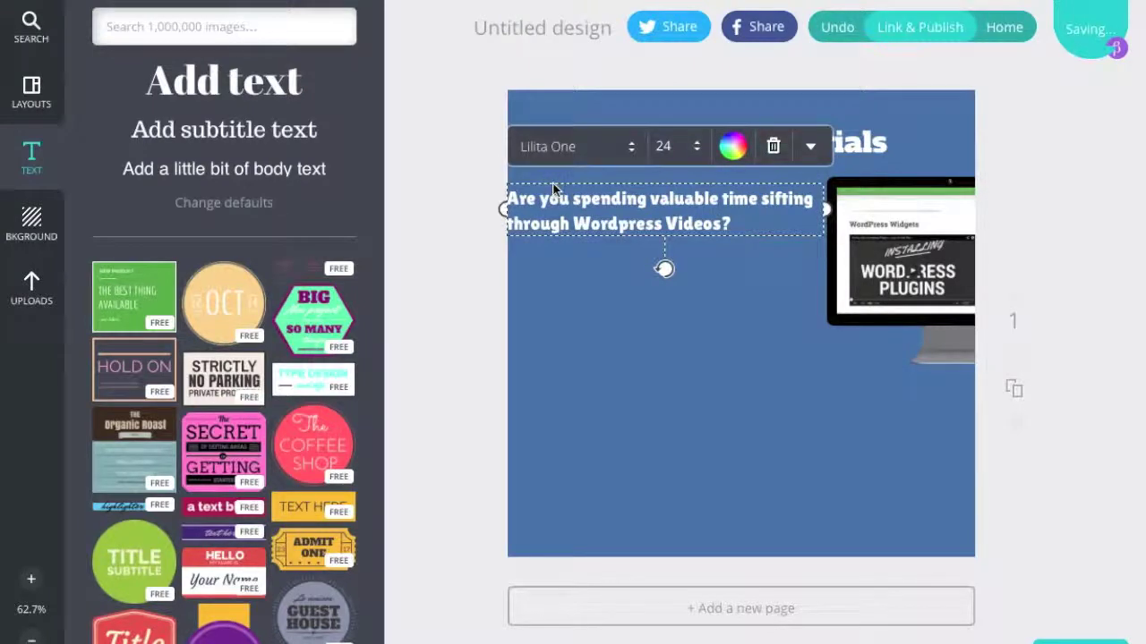
drag(558, 185, 572, 193)
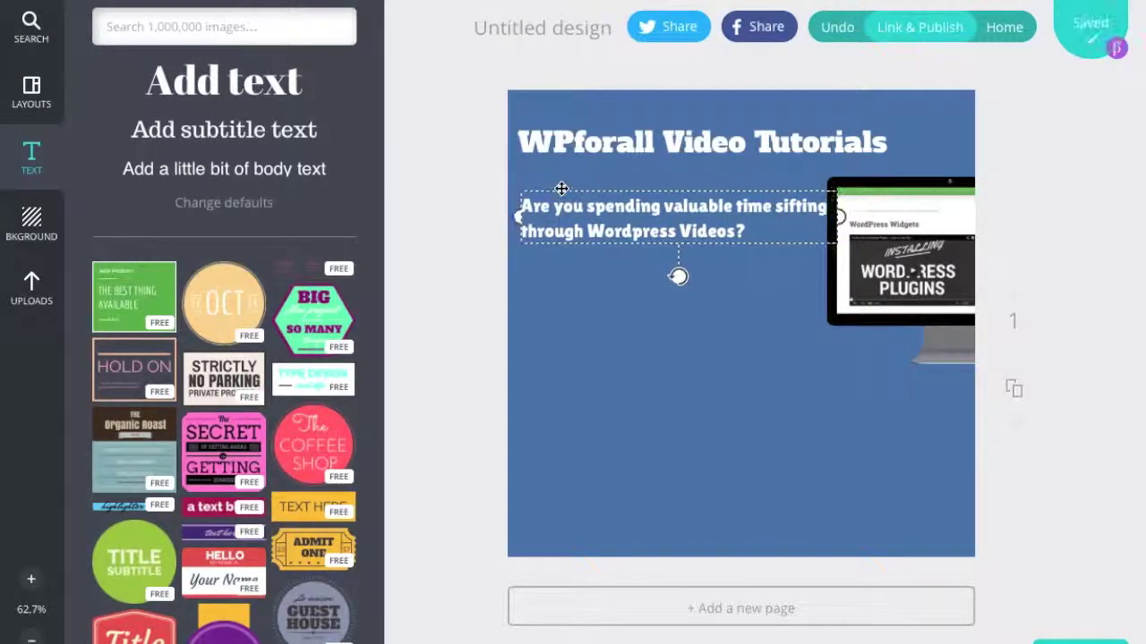
click(472, 218)
Place a green line from the Lines elements between the heading and subtitle.
click(31, 44)
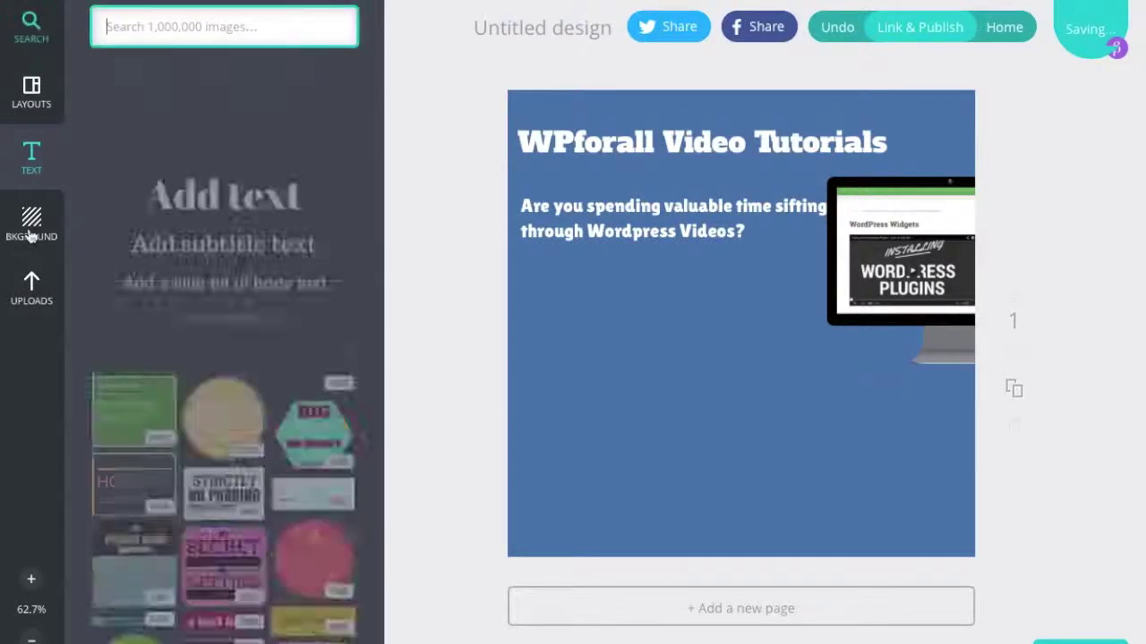
scroll(180, 259, up, 3)
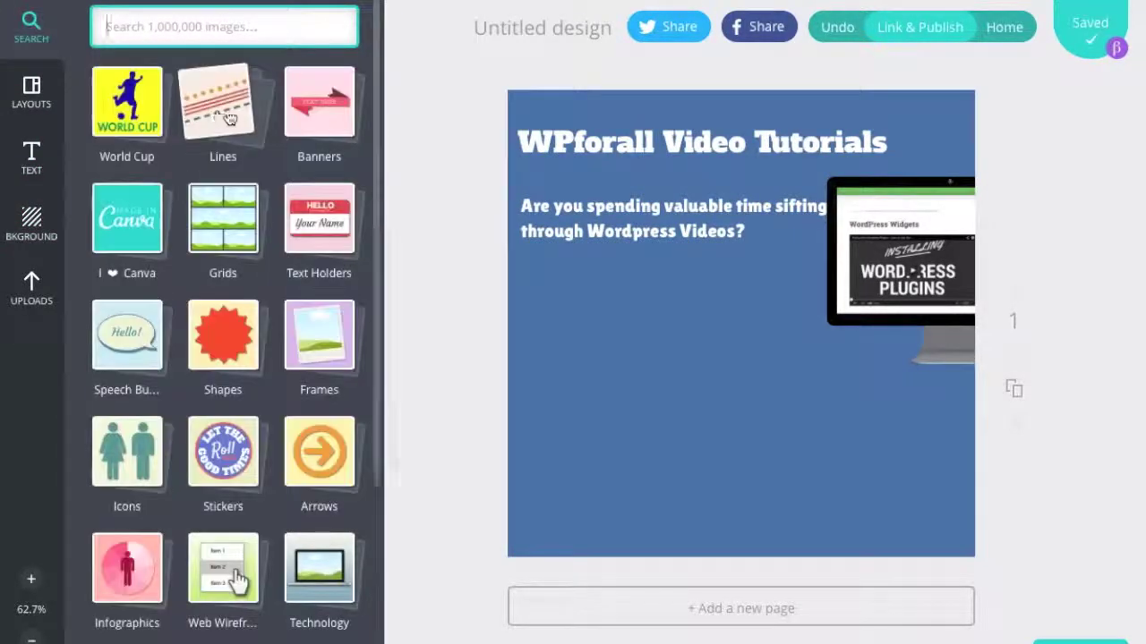
click(230, 122)
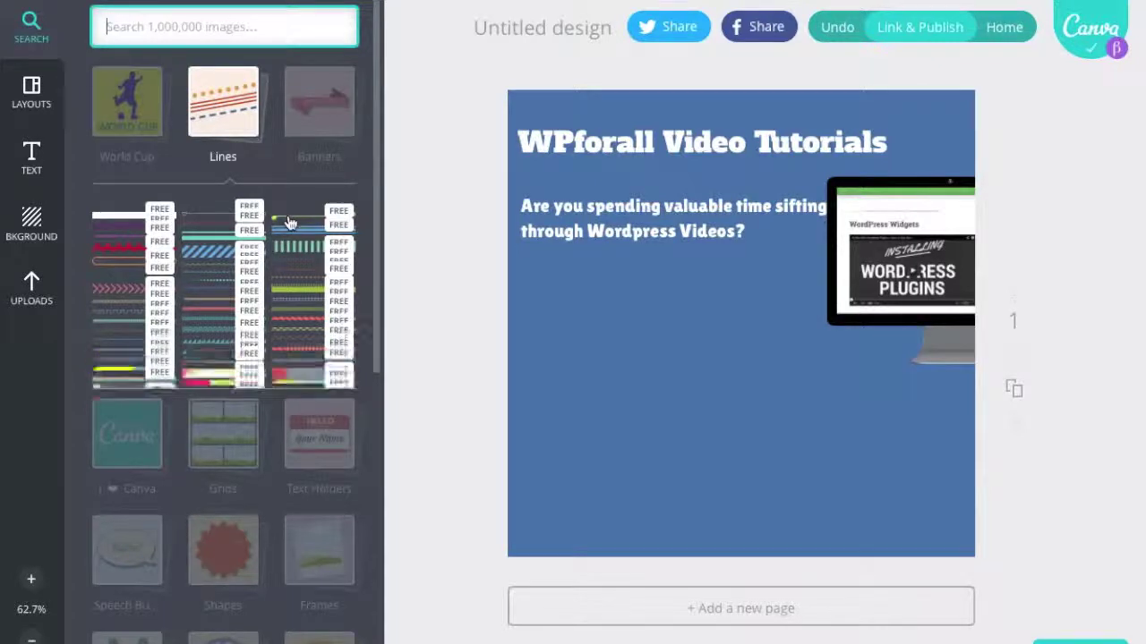
drag(290, 222, 620, 162)
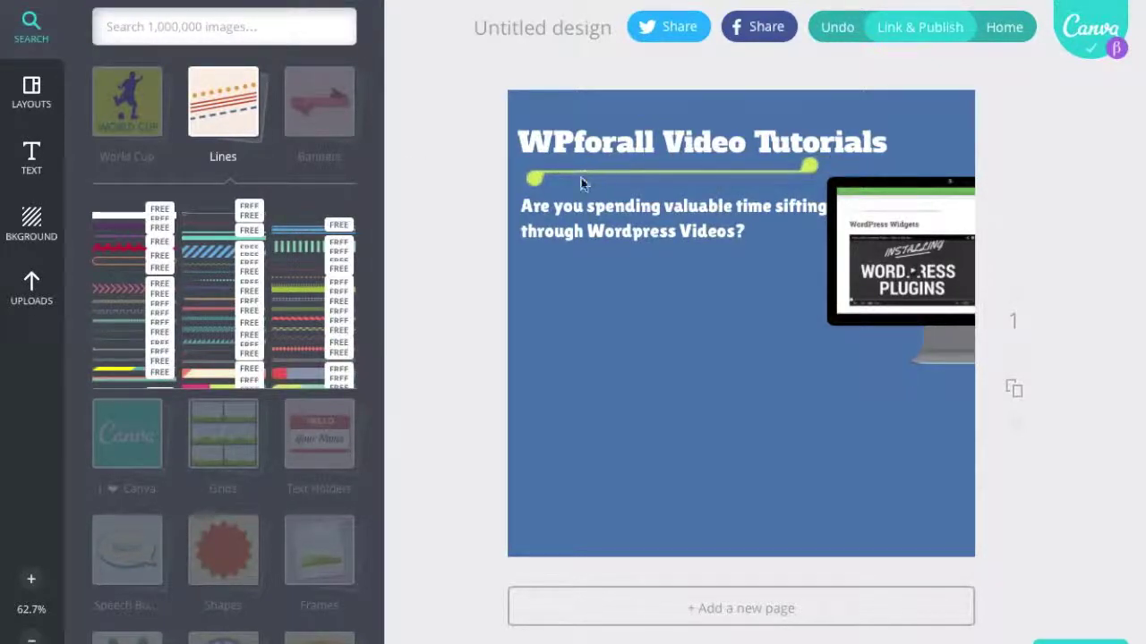
click(582, 179)
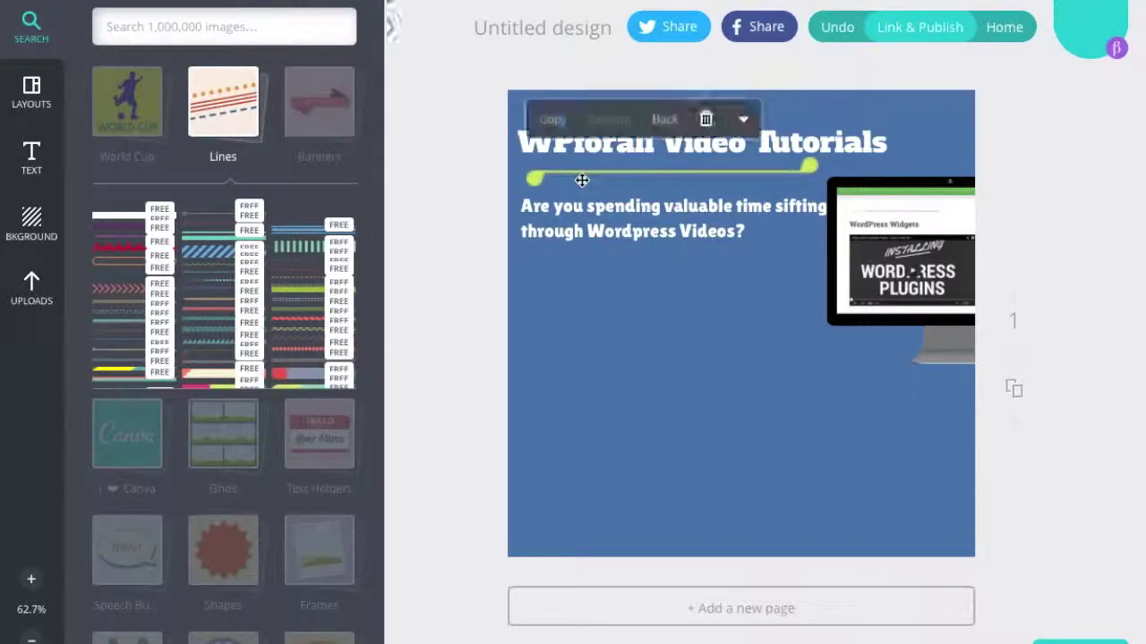
click(438, 292)
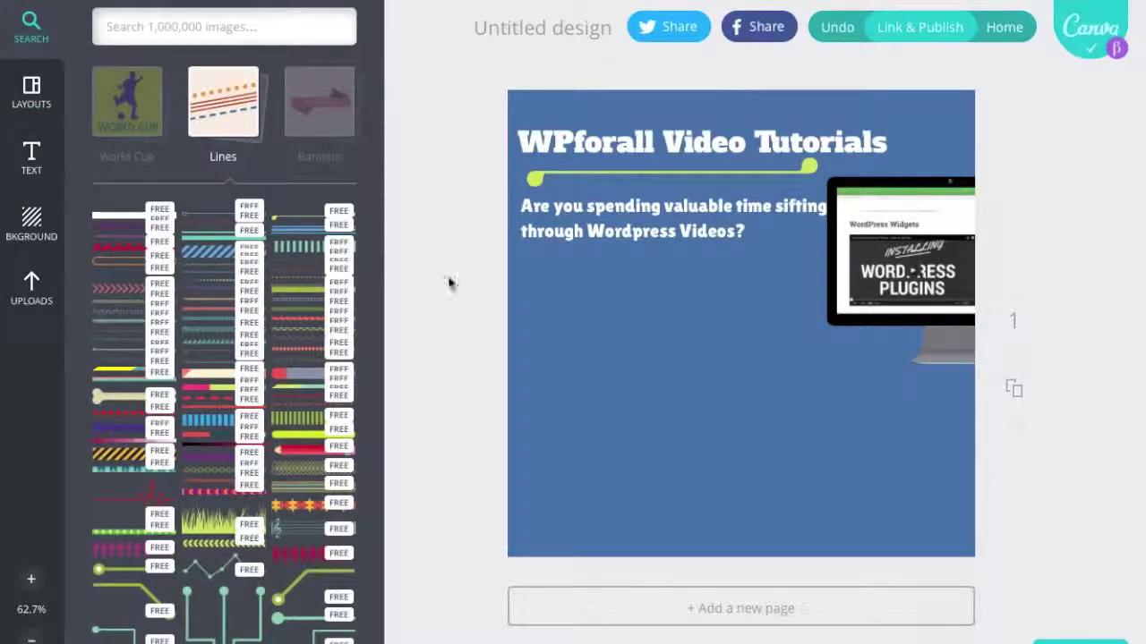
Add the green START button from the Buttons elements beneath the subtitle question.
click(211, 121)
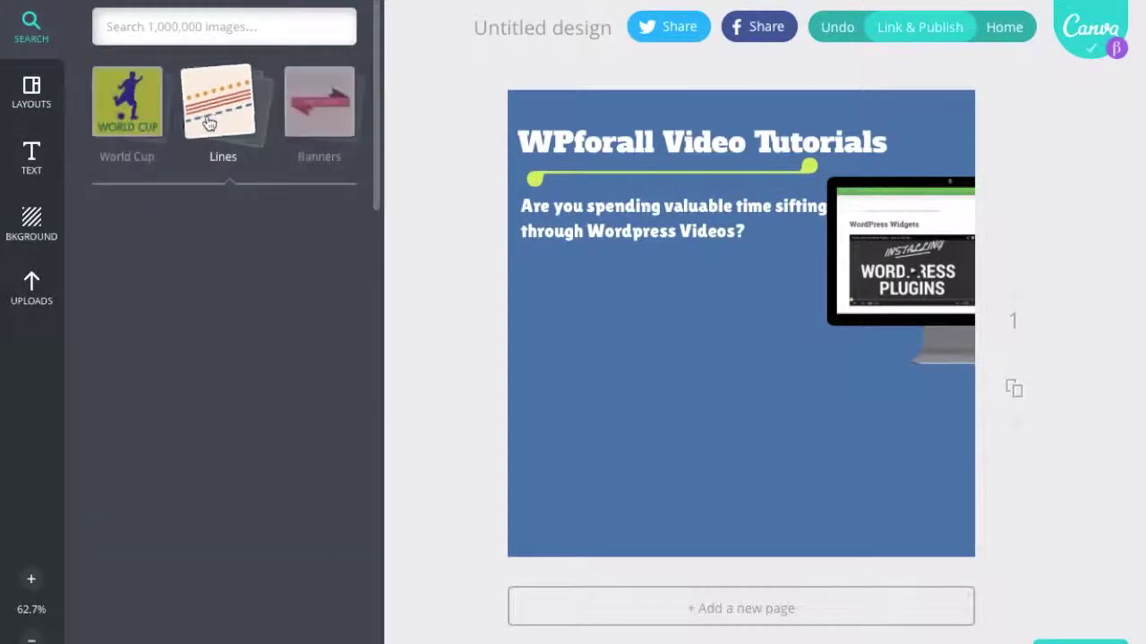
scroll(248, 386, down, 3)
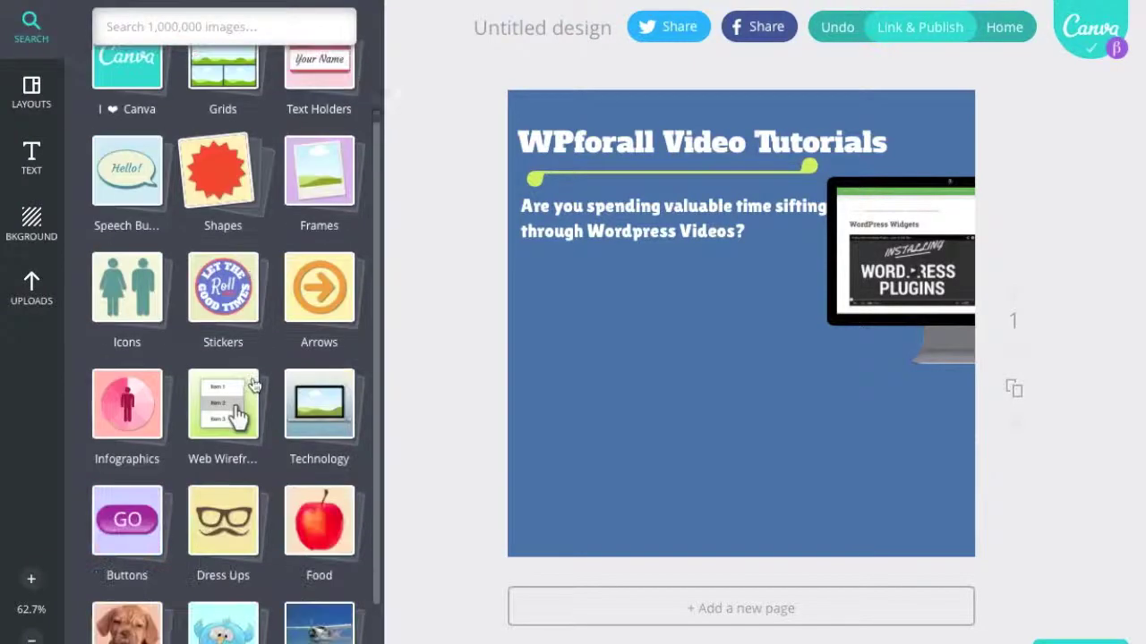
click(134, 508)
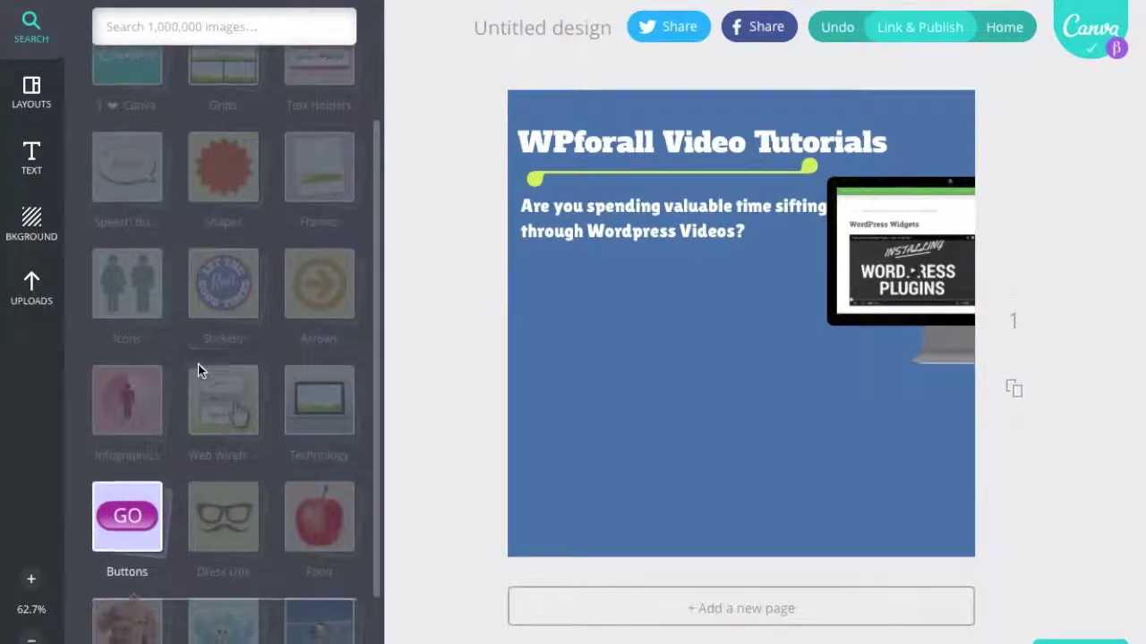
scroll(198, 364, down, 1)
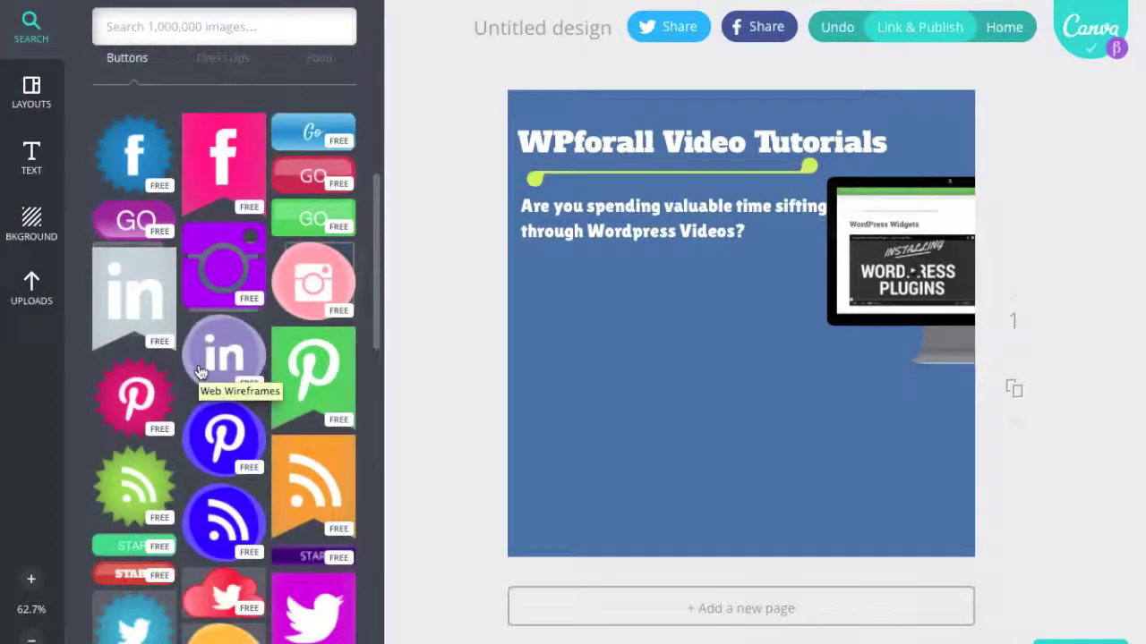
scroll(200, 372, down, 2)
drag(135, 387, 658, 298)
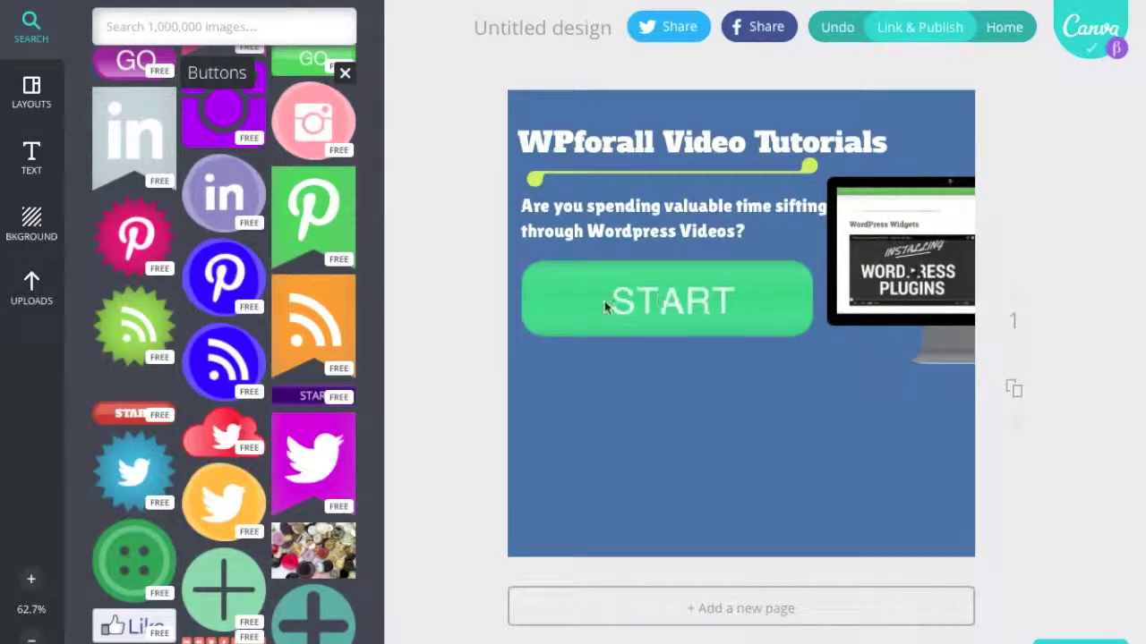
click(530, 282)
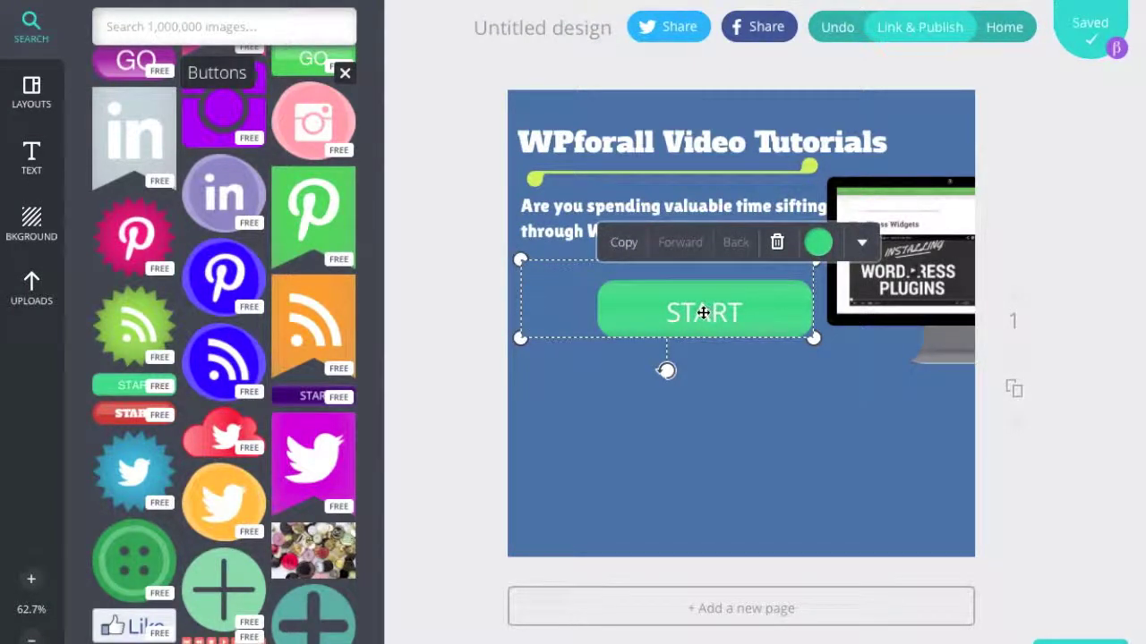
click(479, 367)
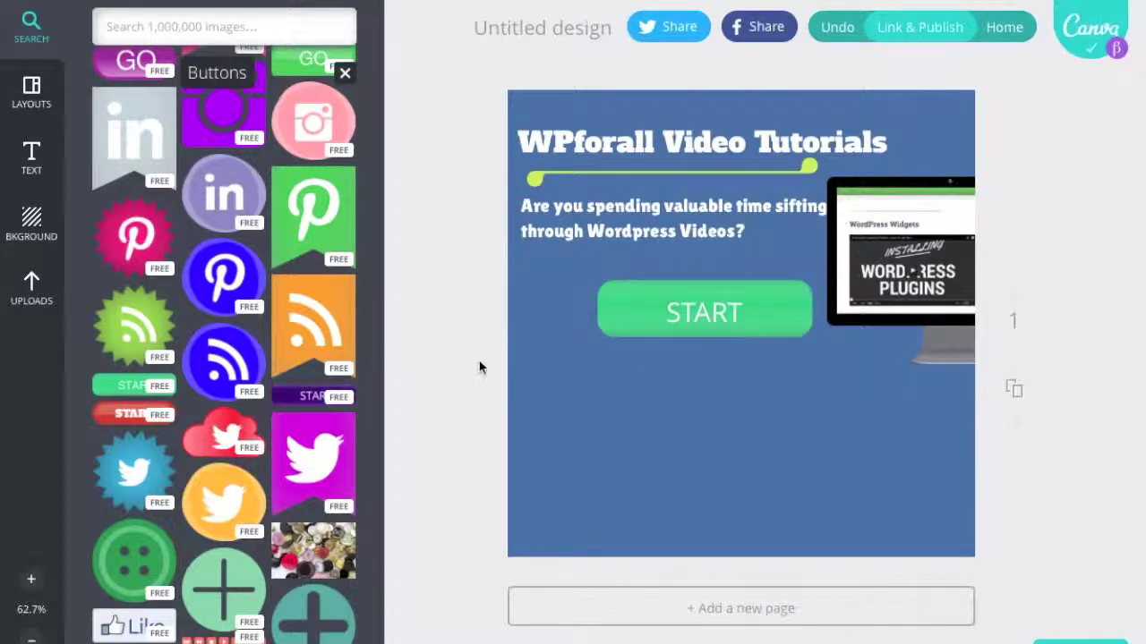
Change the green button's label to 'Join Now!'.
double_click(707, 313)
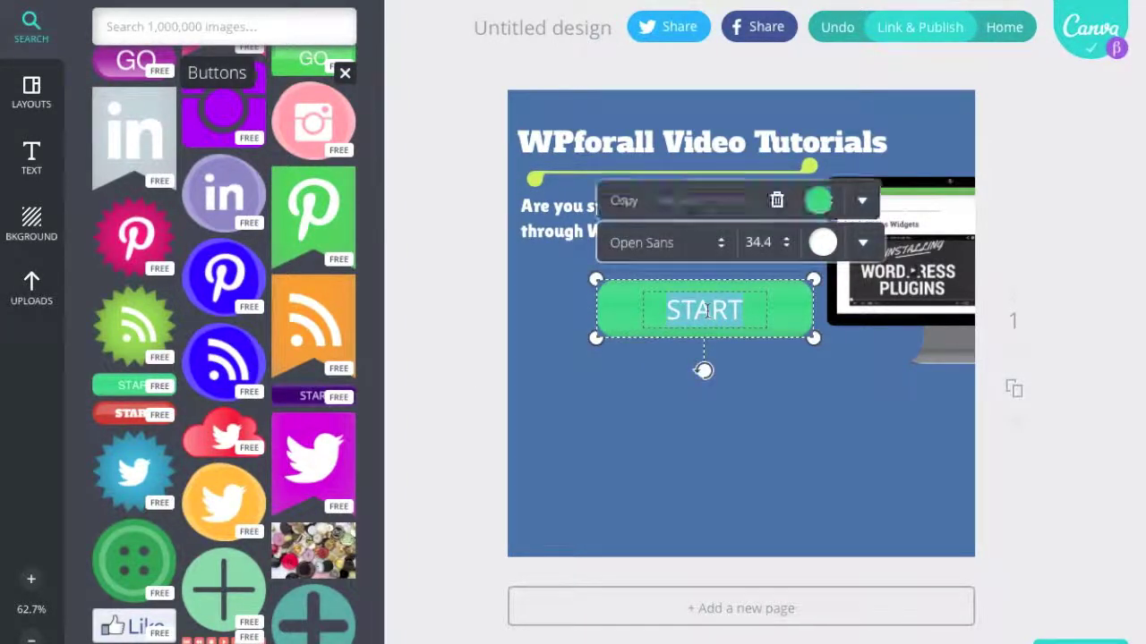
text(Free)
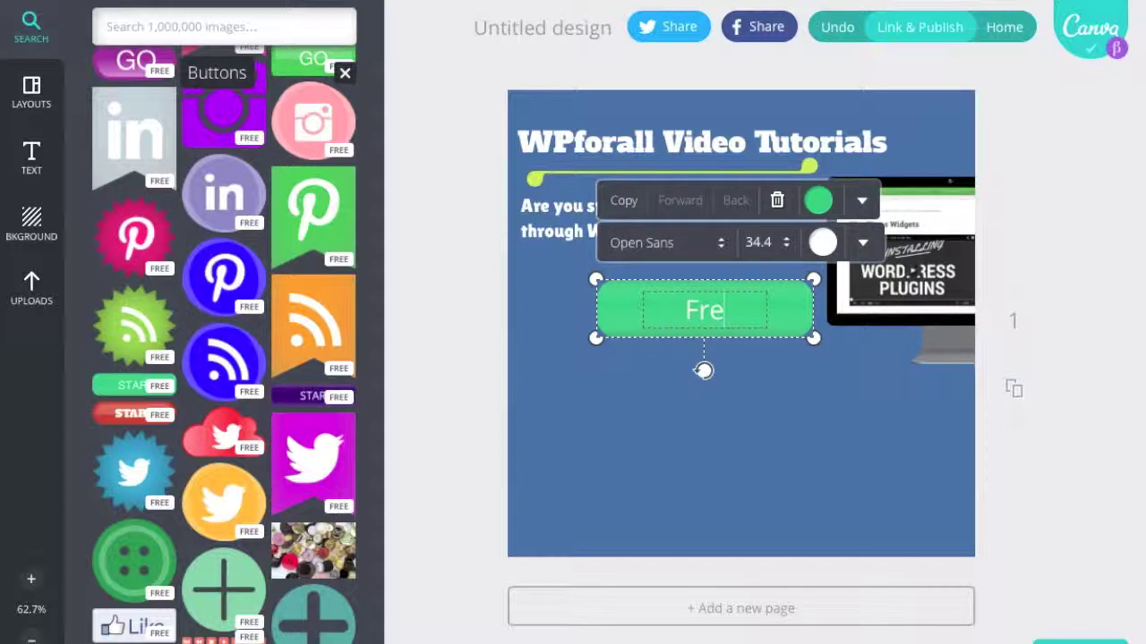
key(BackSpace)
key(BackSpace)
key(BackSpace)
text(Join)
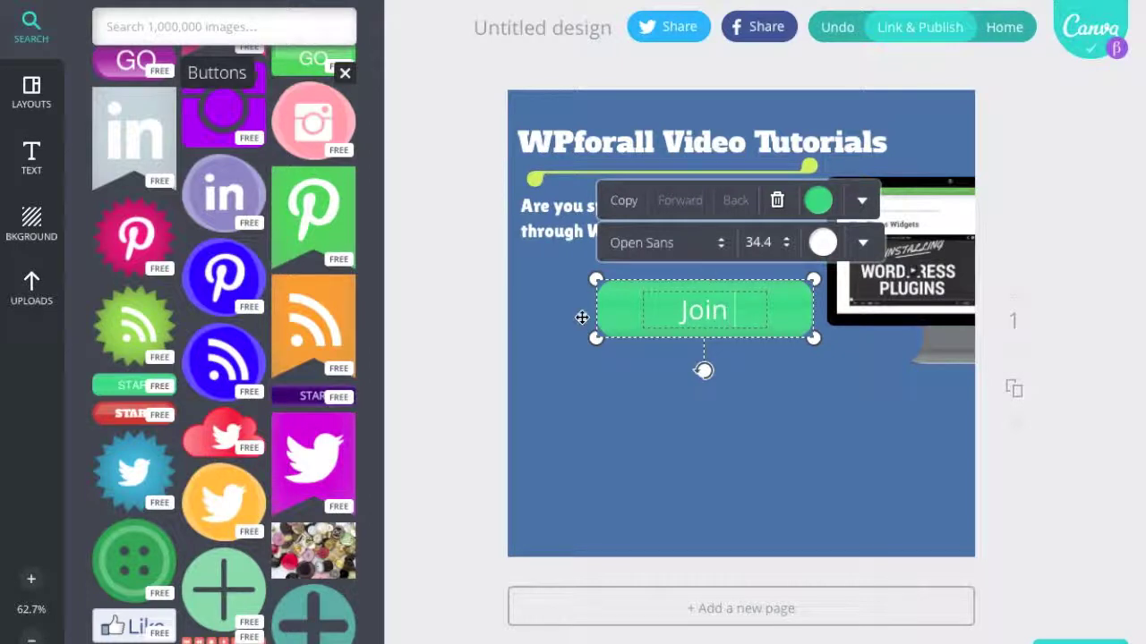
text( Now!)
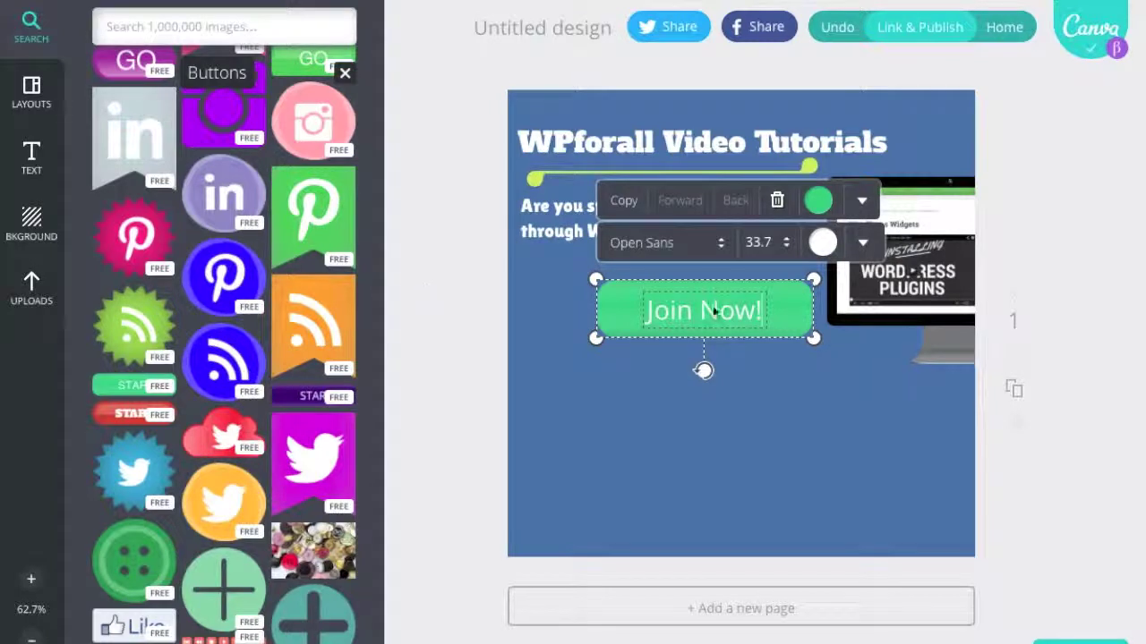
Centre the Join Now! button under the subtitle and nudge the website screenshot slightly right.
drag(713, 310, 660, 313)
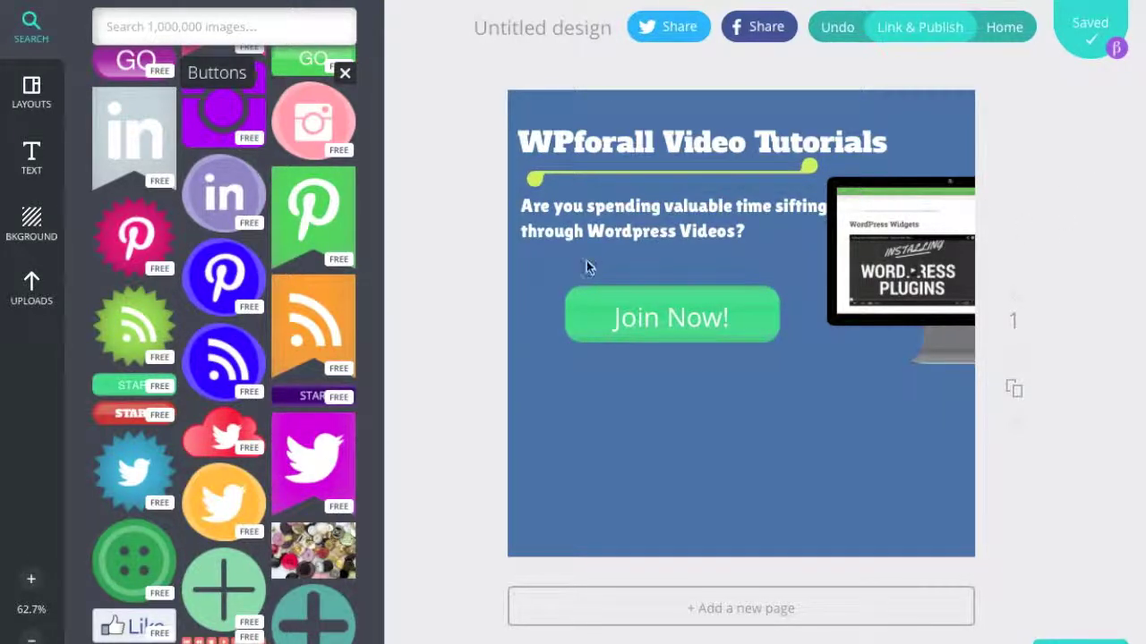
click(867, 234)
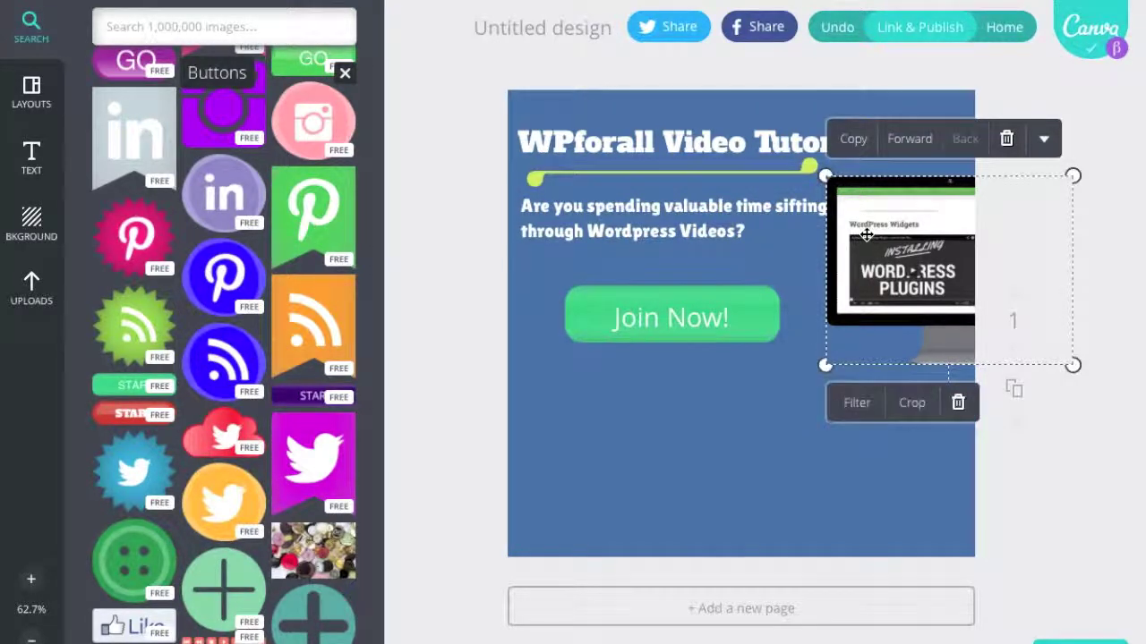
drag(866, 235, 871, 235)
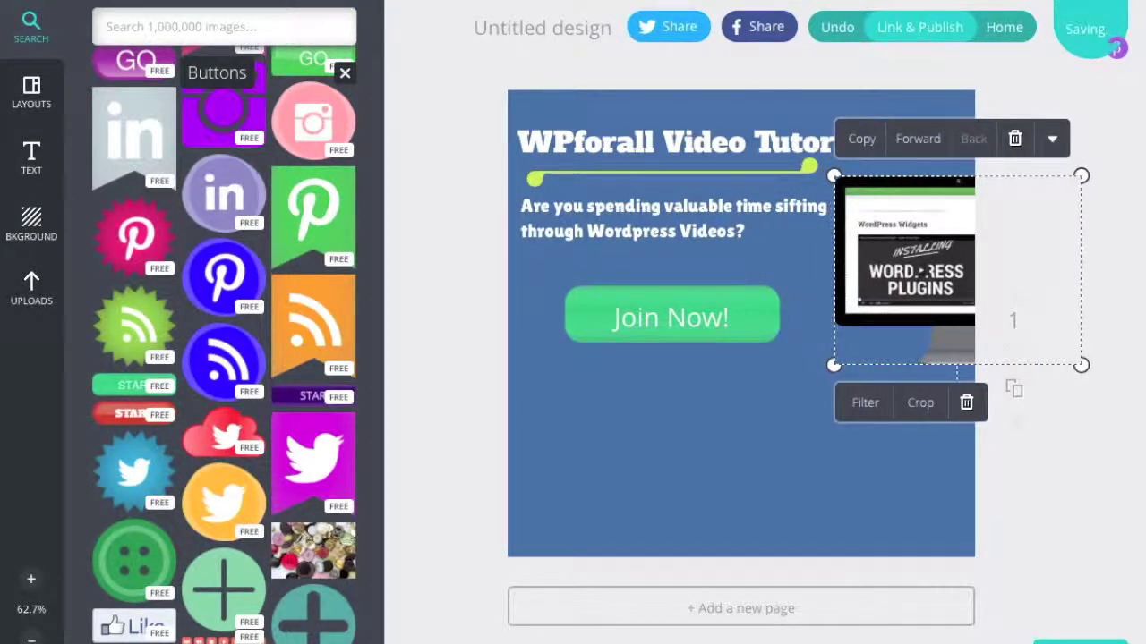
click(460, 293)
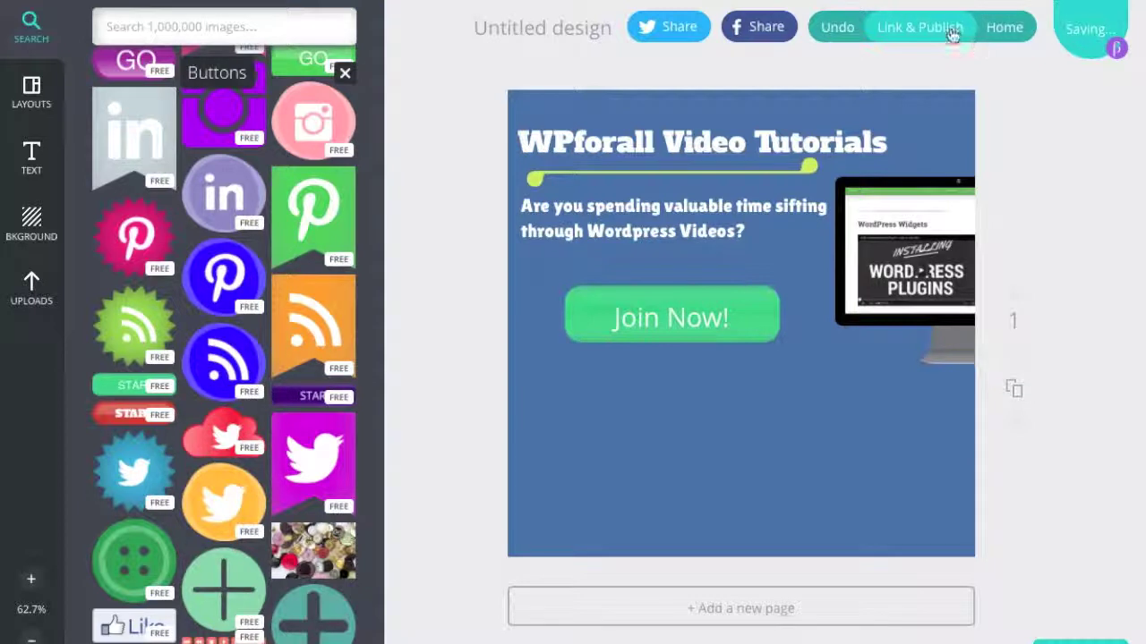